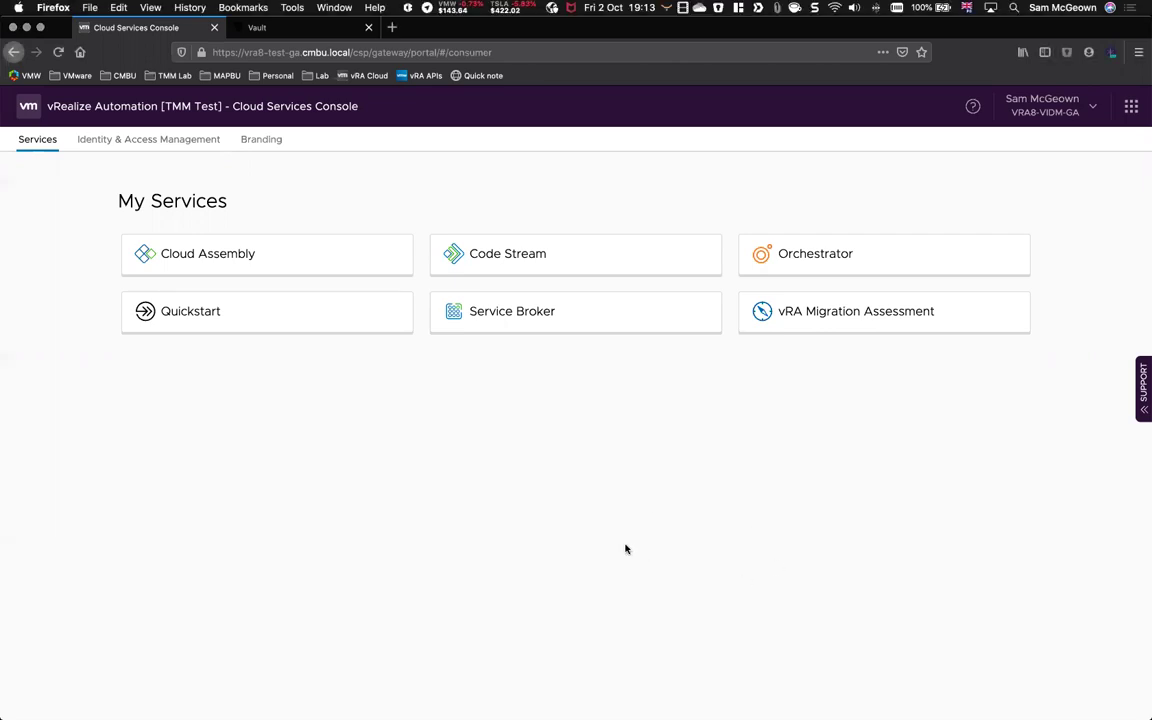
# - Open the getFieldDemoTestAppRoleWrappedSecretId action from the com.vmware.cmbu.vault module in Orchestrator
pyautogui.press('super+equal')
pyautogui.press('super+equal')
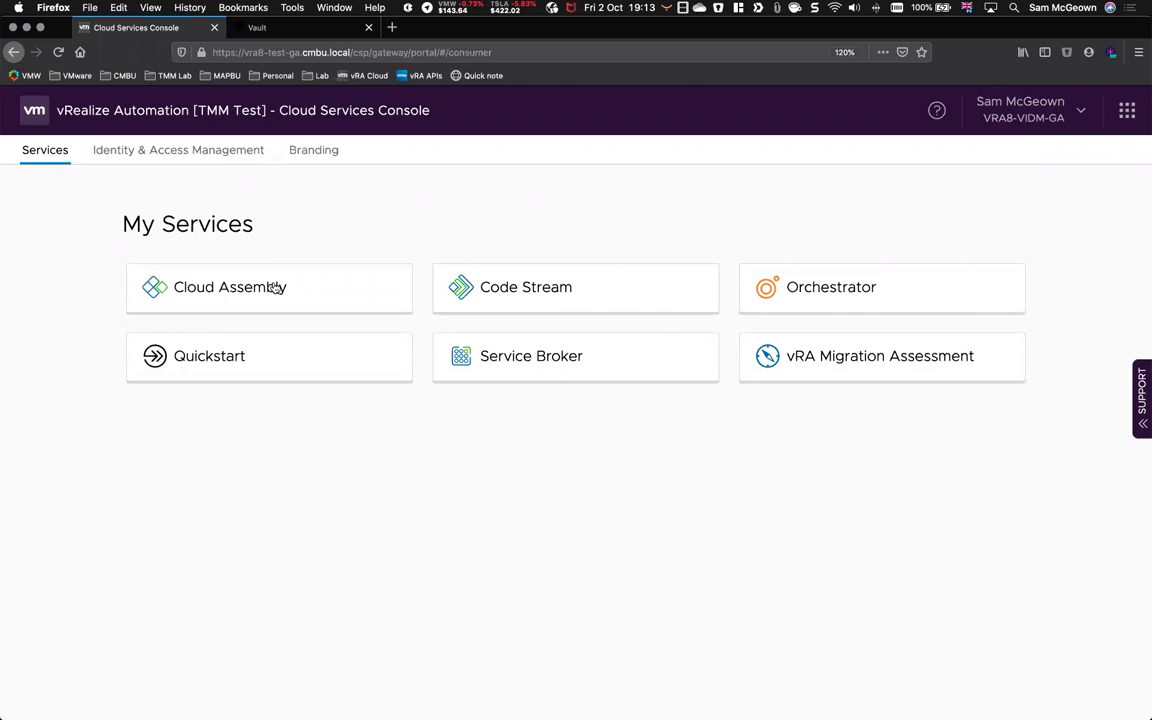
pyautogui.click(825, 292)
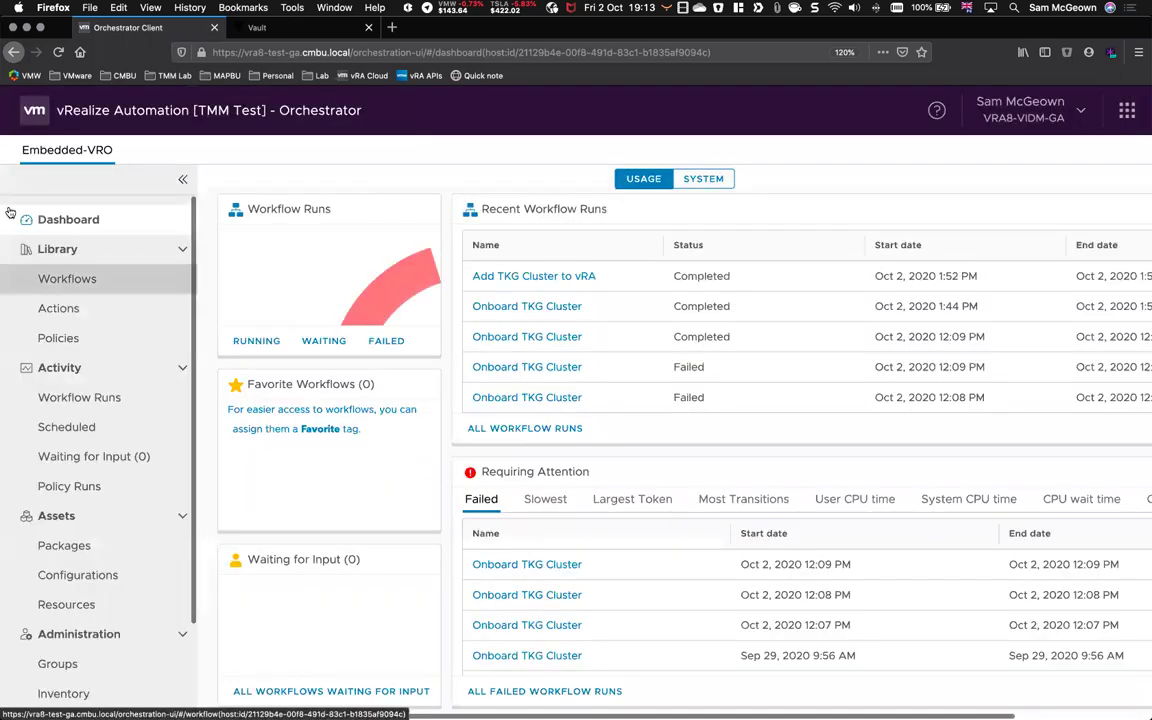
pyautogui.click(72, 310)
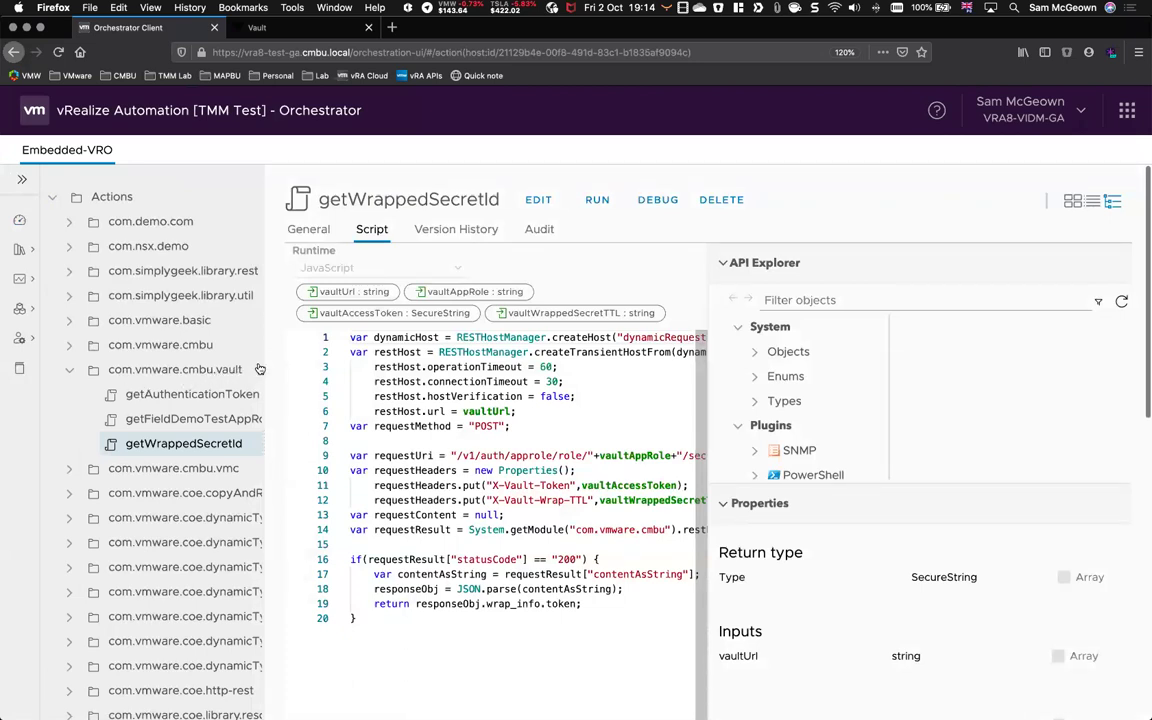
pyautogui.moveTo(266, 369); pyautogui.dragTo(304, 368)
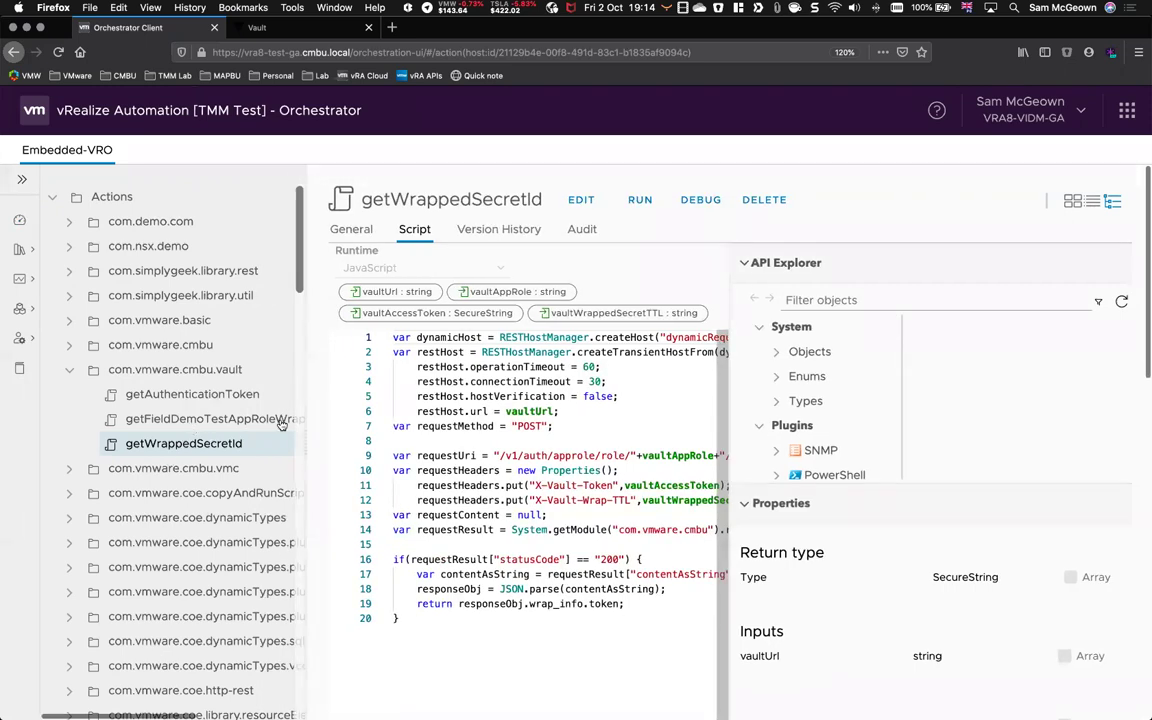
pyautogui.click(160, 419)
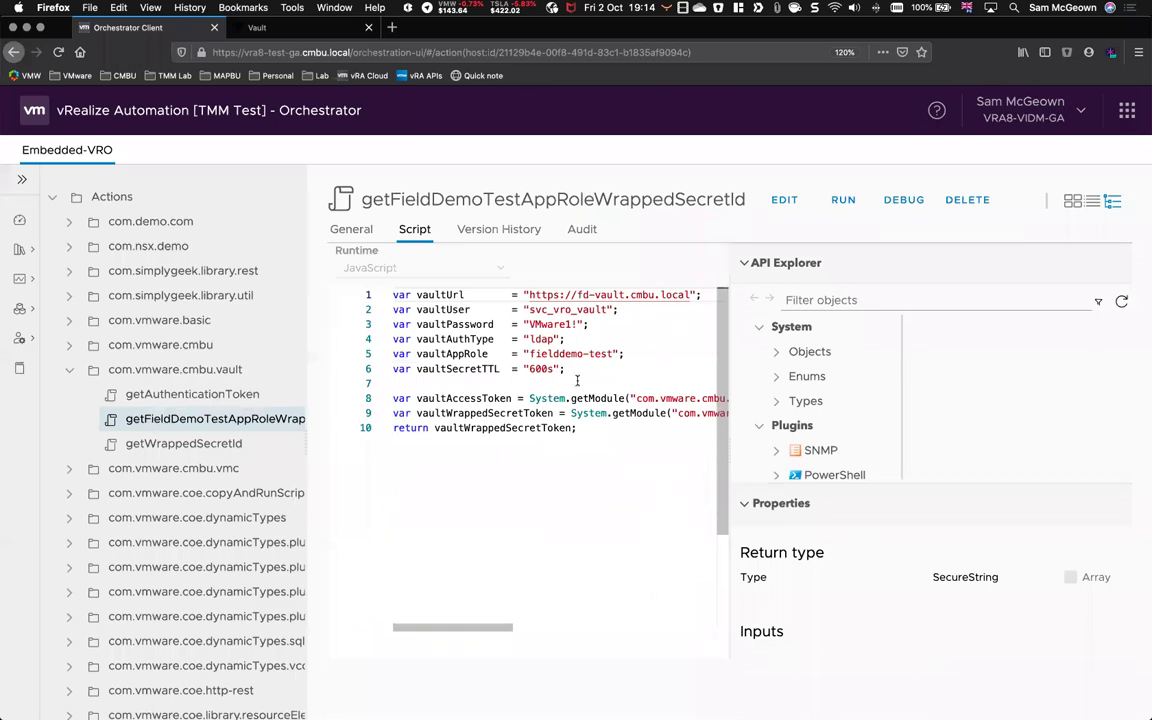
# - Examine the script's Vault variable definitions and the arguments passed to the getAuthenticationToken call on line 8
pyautogui.moveTo(566, 369); pyautogui.dragTo(393, 294)
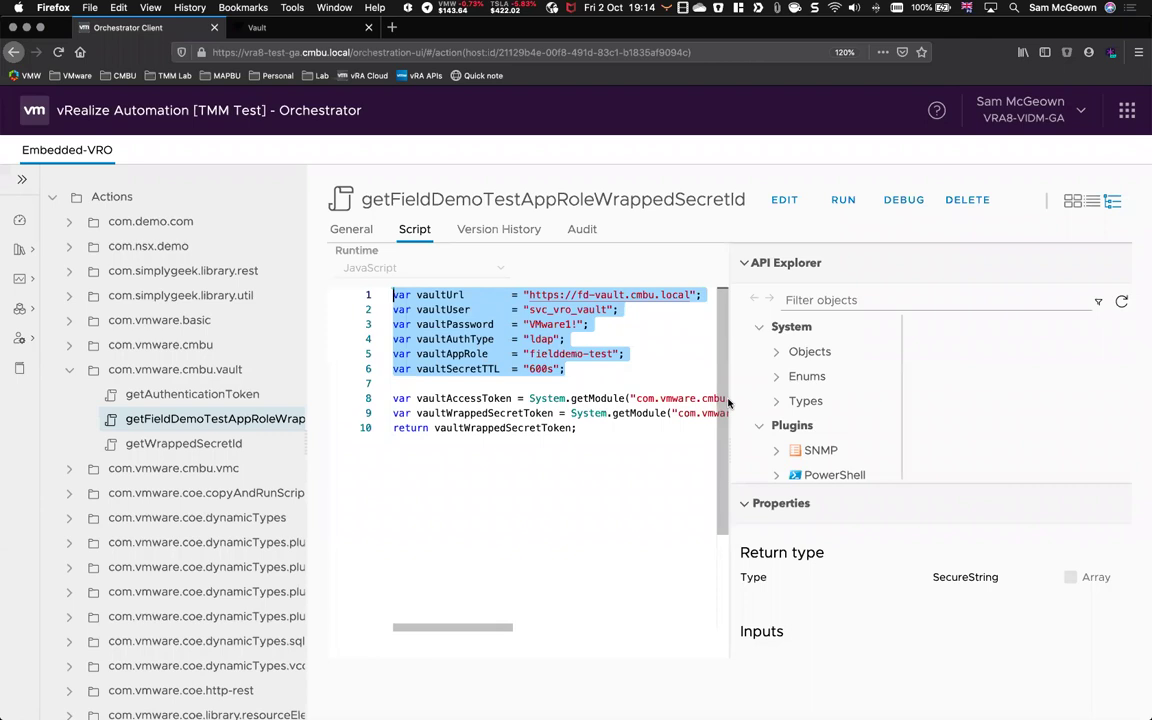
pyautogui.moveTo(736, 405); pyautogui.dragTo(903, 405)
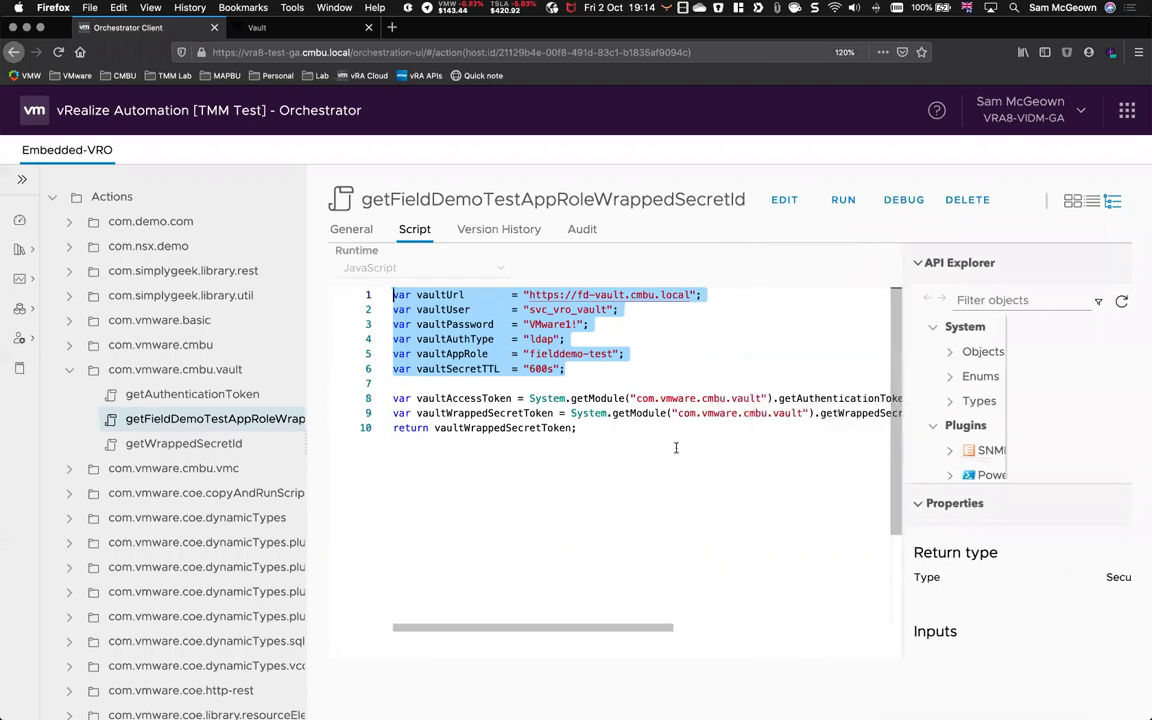
pyautogui.click(676, 447)
pyautogui.click(655, 413)
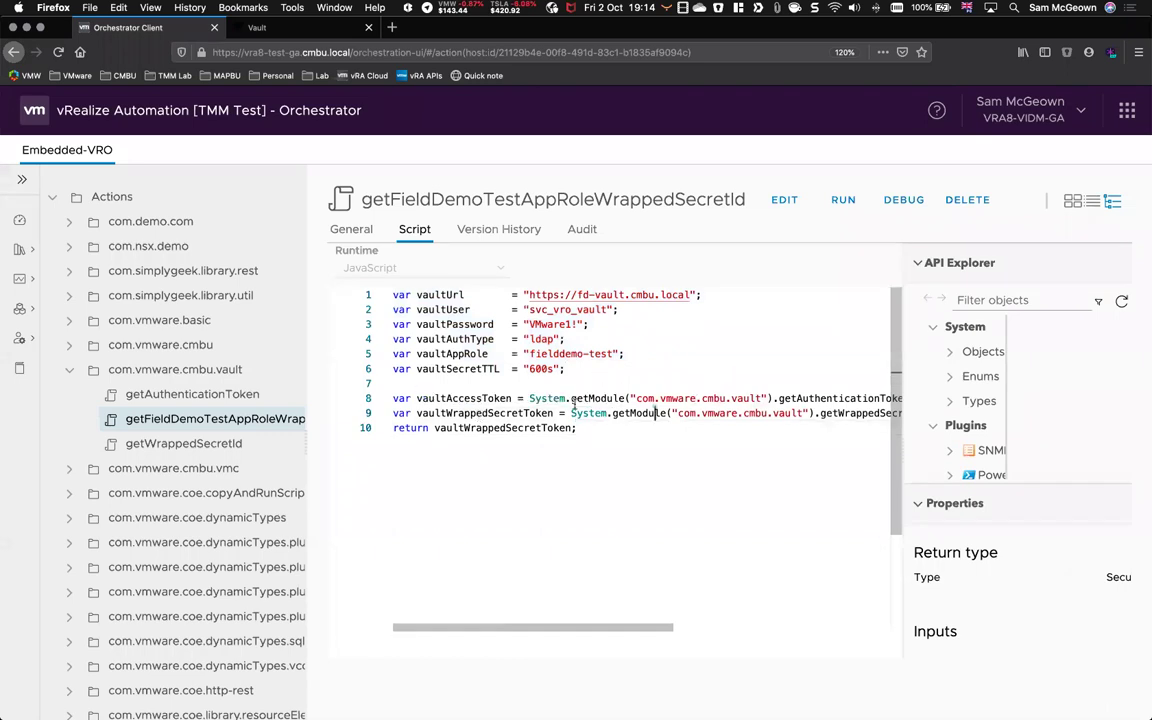
pyautogui.doubleClick(786, 398)
pyautogui.moveTo(576, 627); pyautogui.dragTo(771, 609)
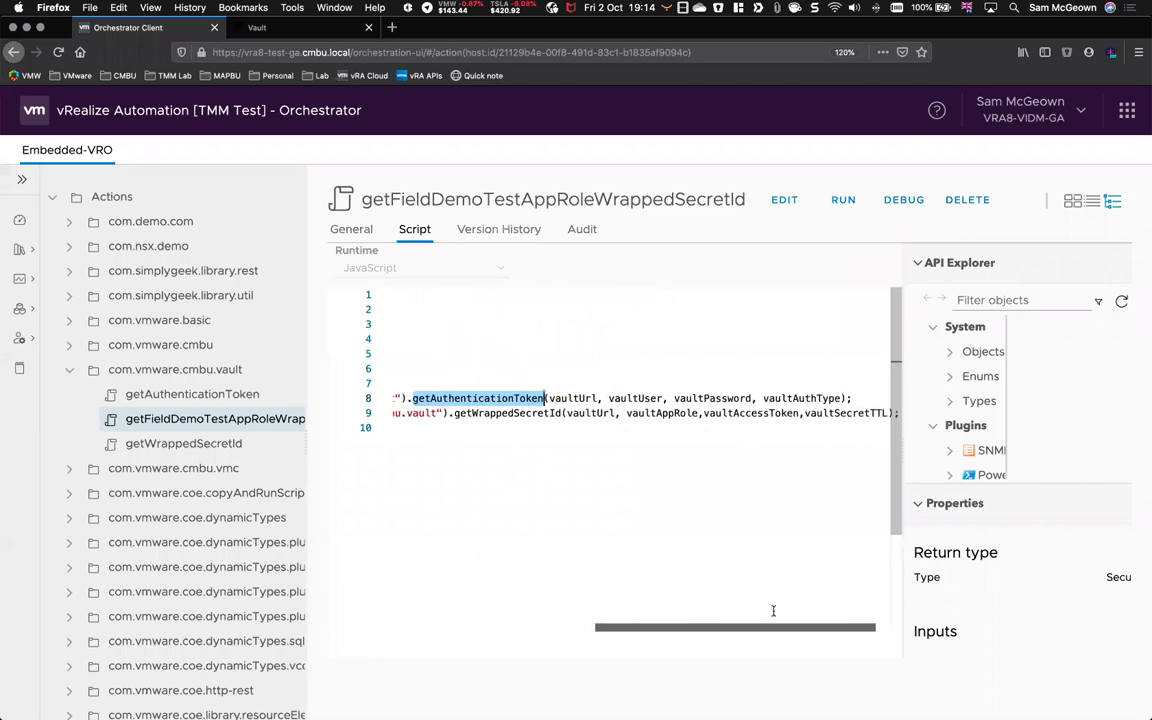
pyautogui.doubleClick(538, 398)
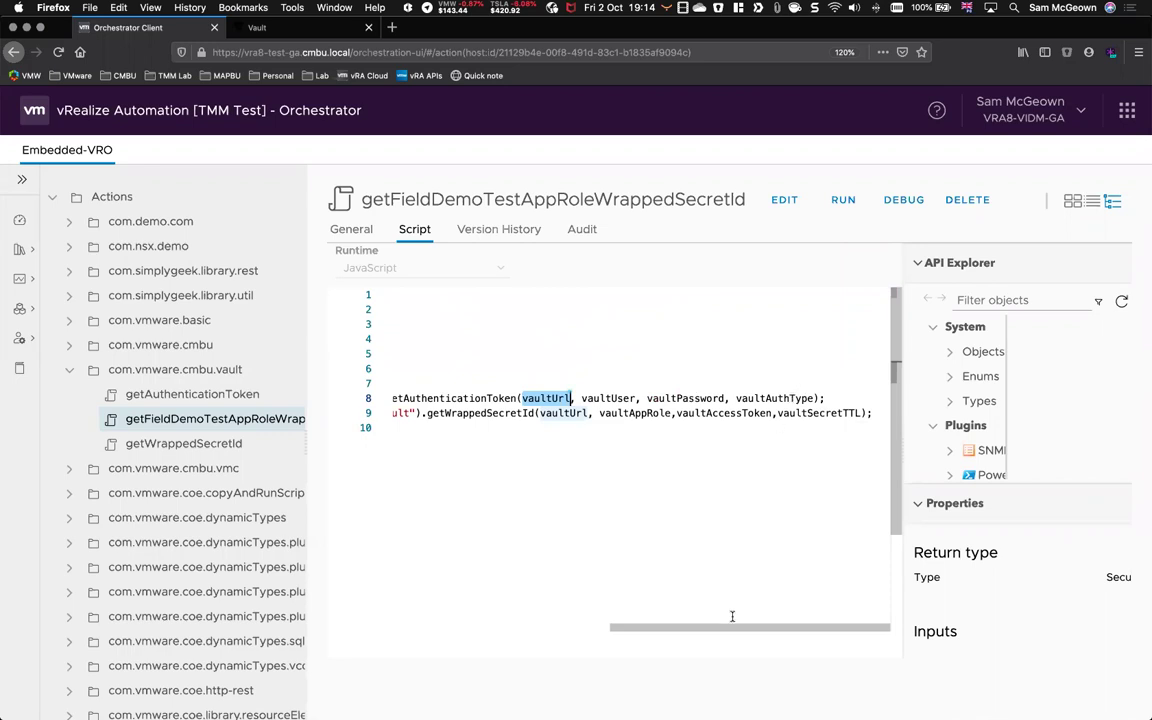
pyautogui.moveTo(725, 627); pyautogui.dragTo(508, 627)
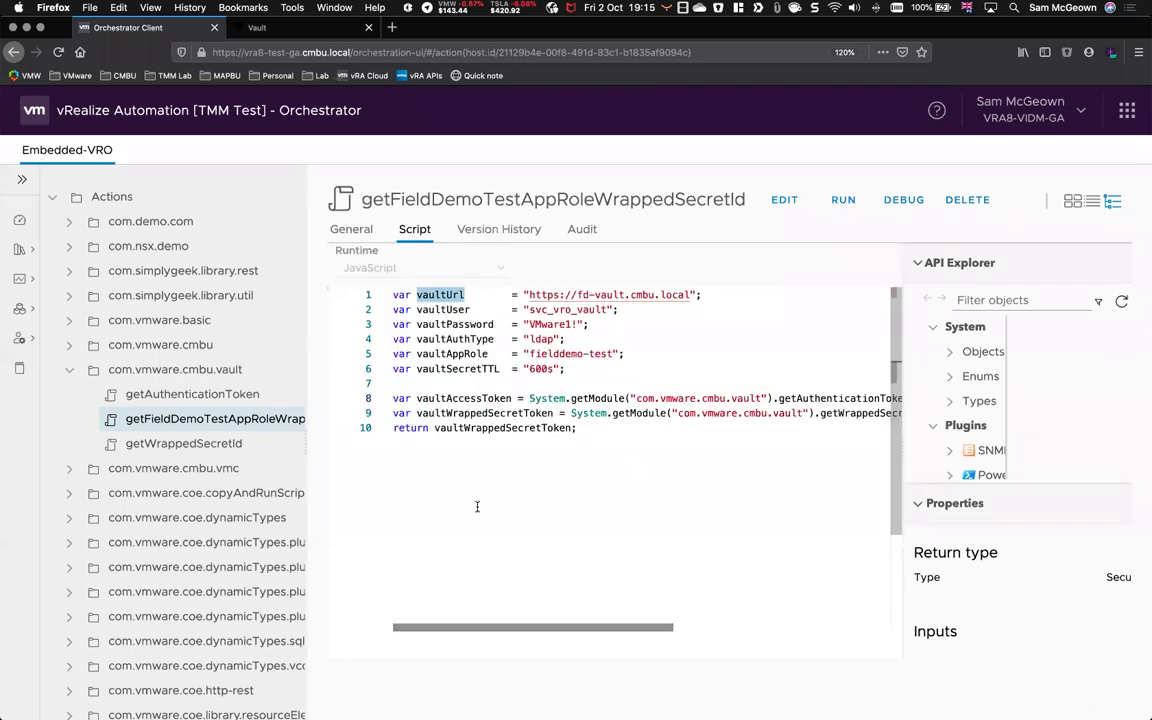
# - Examine the getWrappedSecretId call on line 9, tracing its vaultAppRole, vaultAccessToken and vaultSecretTTL arguments to their definitions
pyautogui.doubleClick(457, 413)
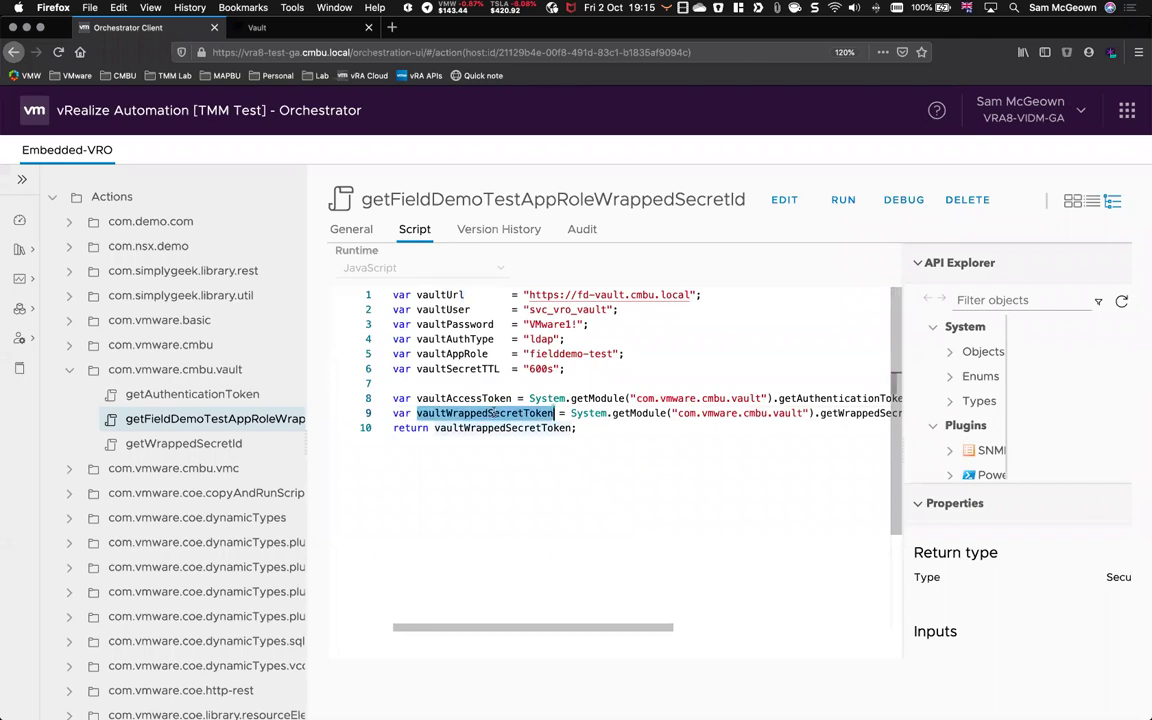
pyautogui.moveTo(550, 627); pyautogui.dragTo(794, 632)
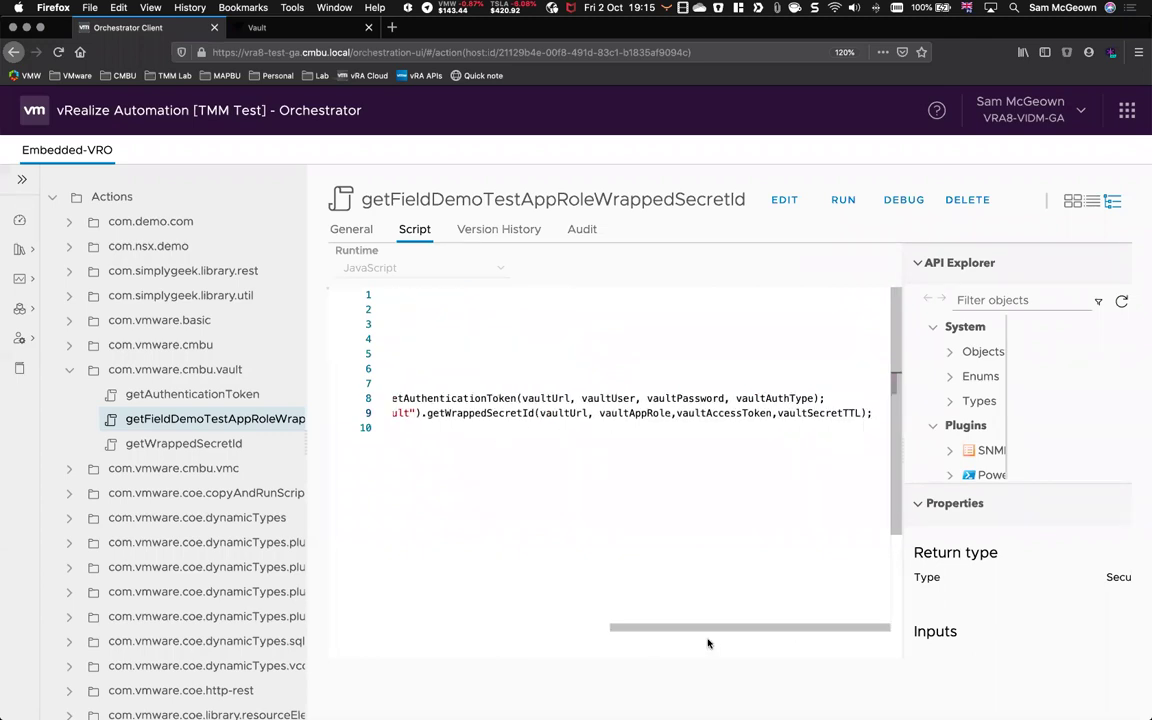
pyautogui.moveTo(700, 627); pyautogui.dragTo(728, 627)
pyautogui.doubleClick(463, 398)
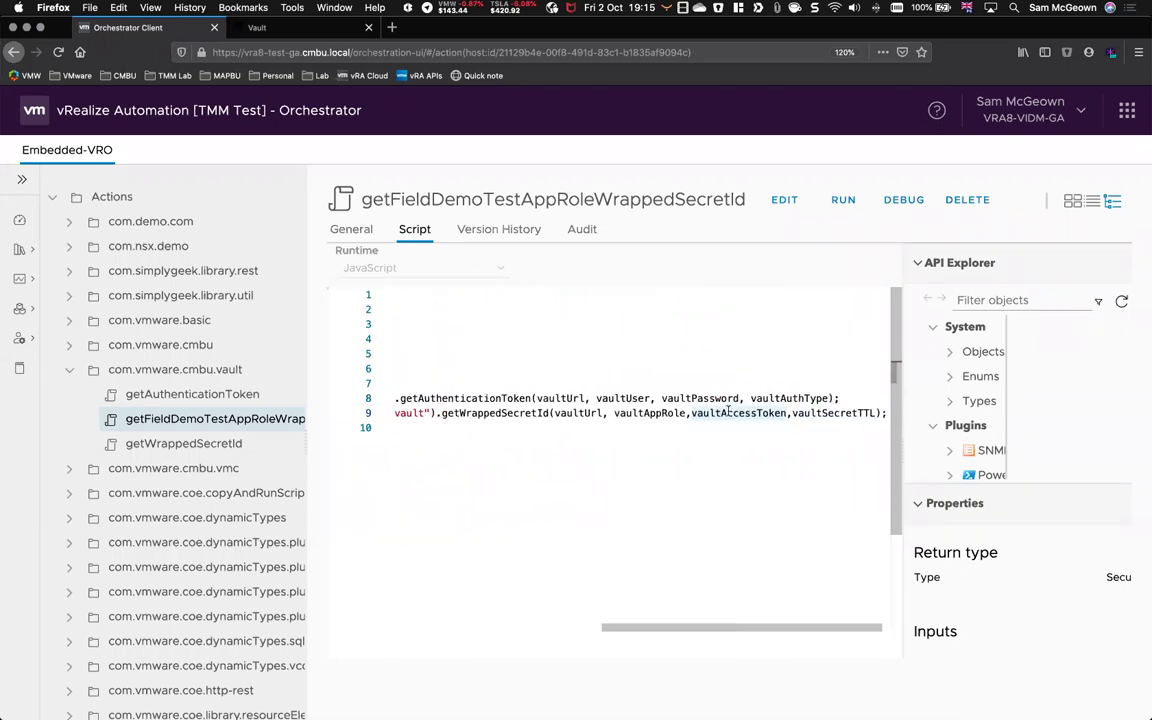
pyautogui.click(585, 412)
pyautogui.doubleClick(643, 413)
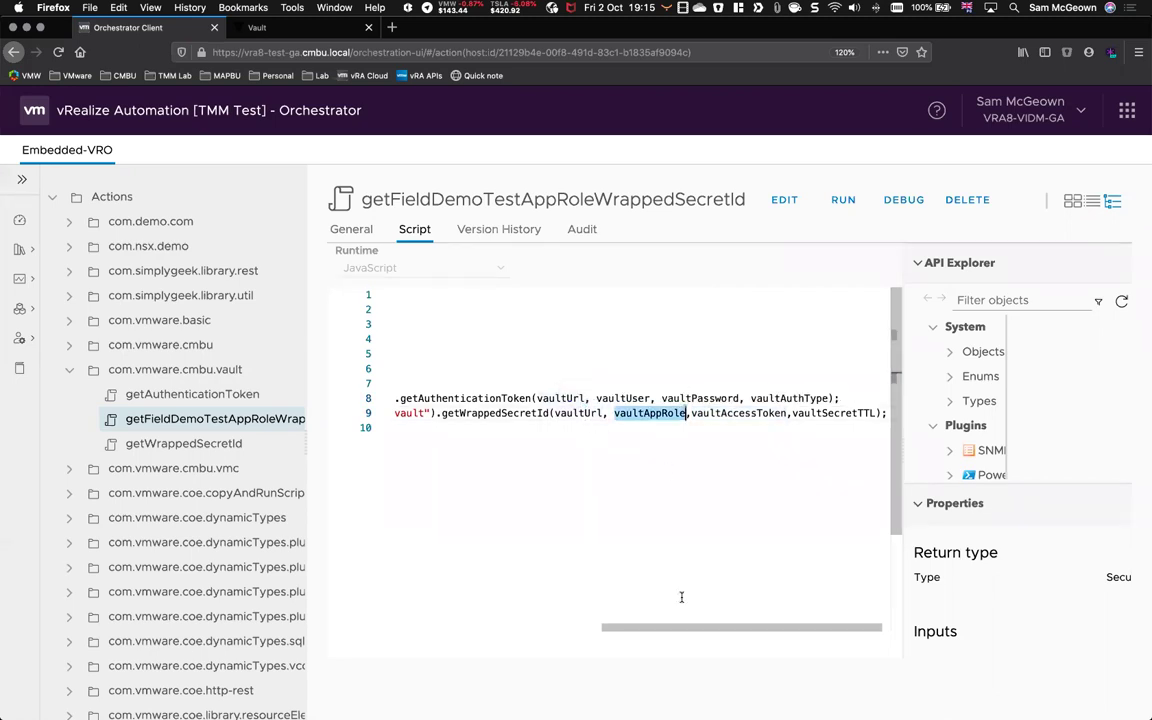
pyautogui.moveTo(697, 629); pyautogui.dragTo(516, 628)
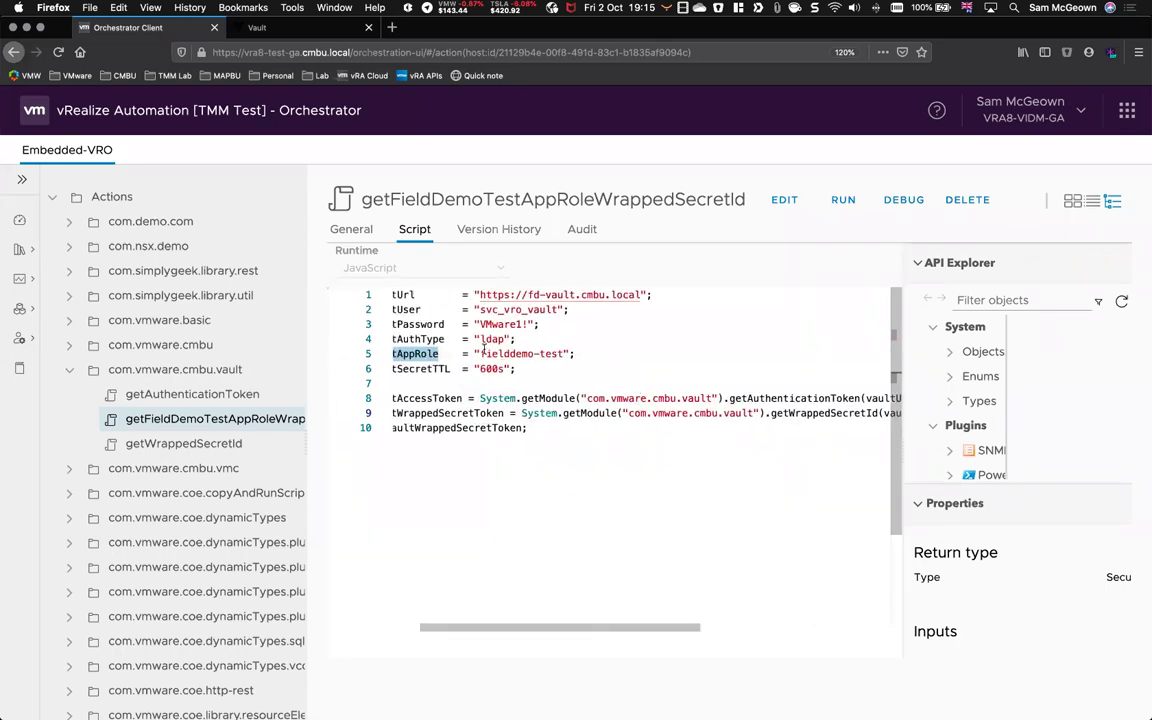
pyautogui.click(717, 627)
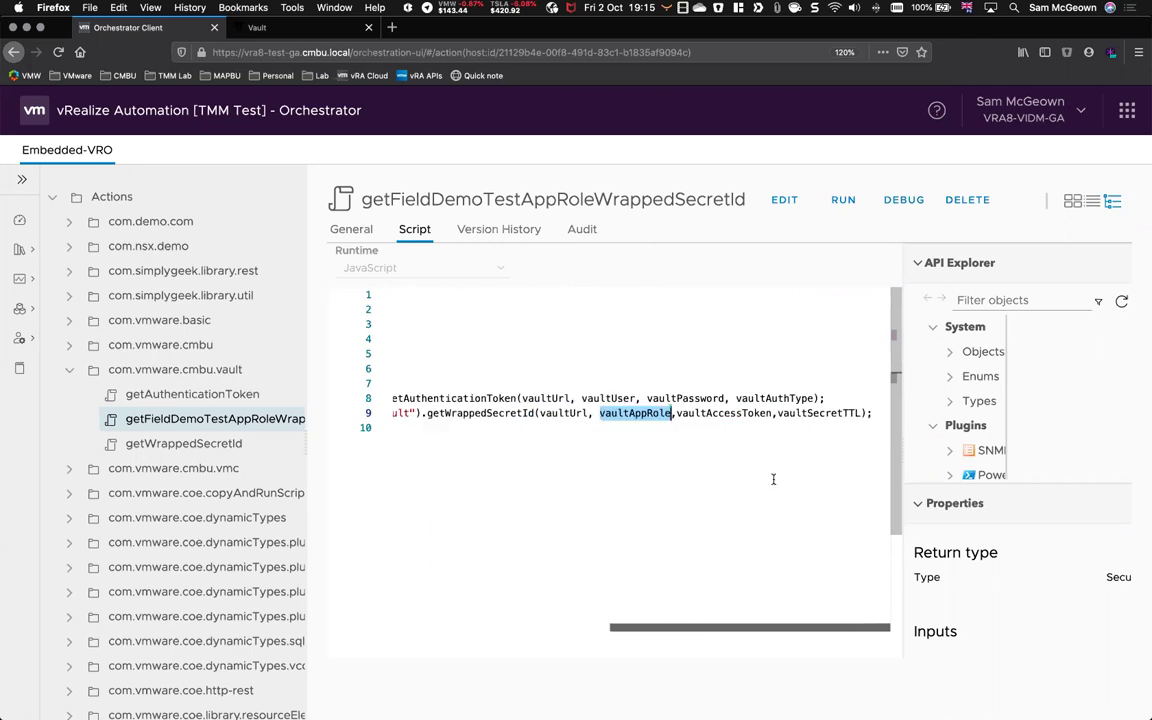
pyautogui.doubleClick(812, 412)
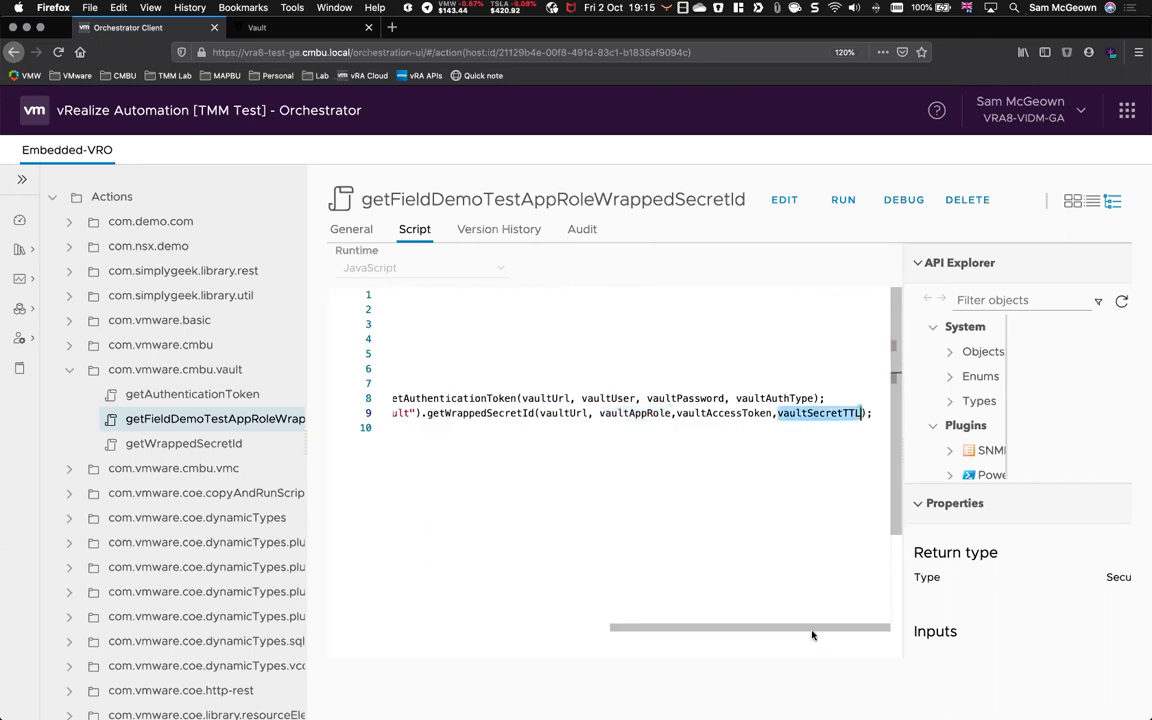
pyautogui.moveTo(805, 627); pyautogui.dragTo(475, 630)
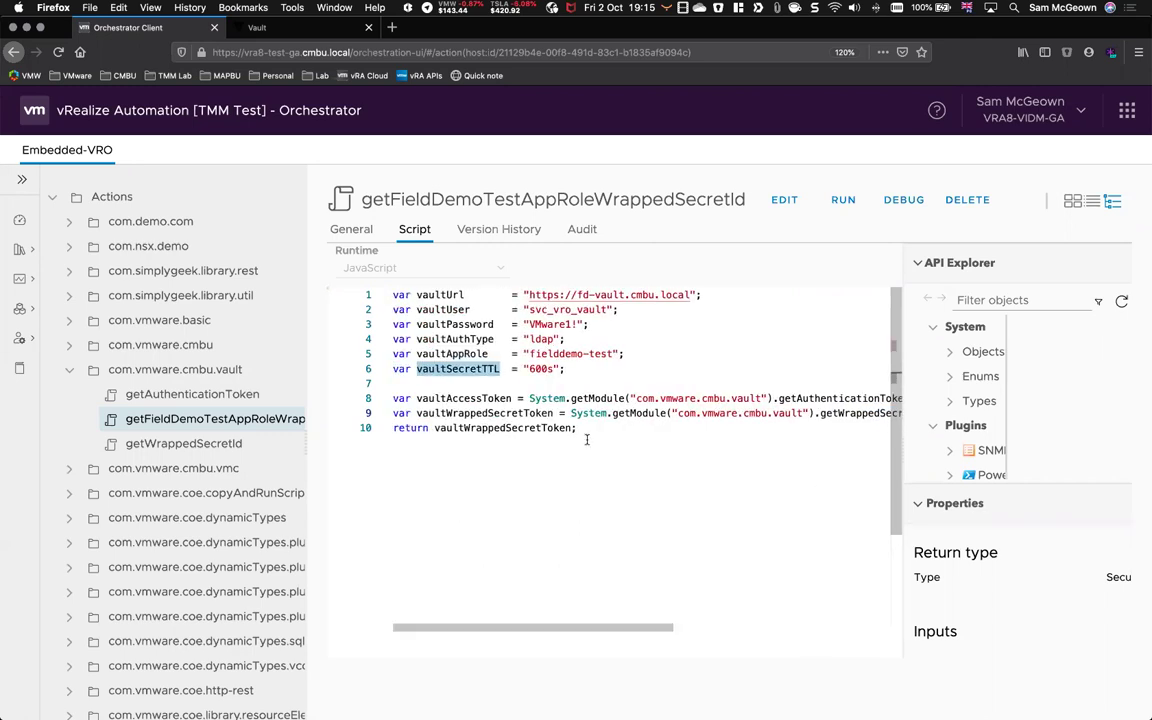
pyautogui.doubleClick(532, 368)
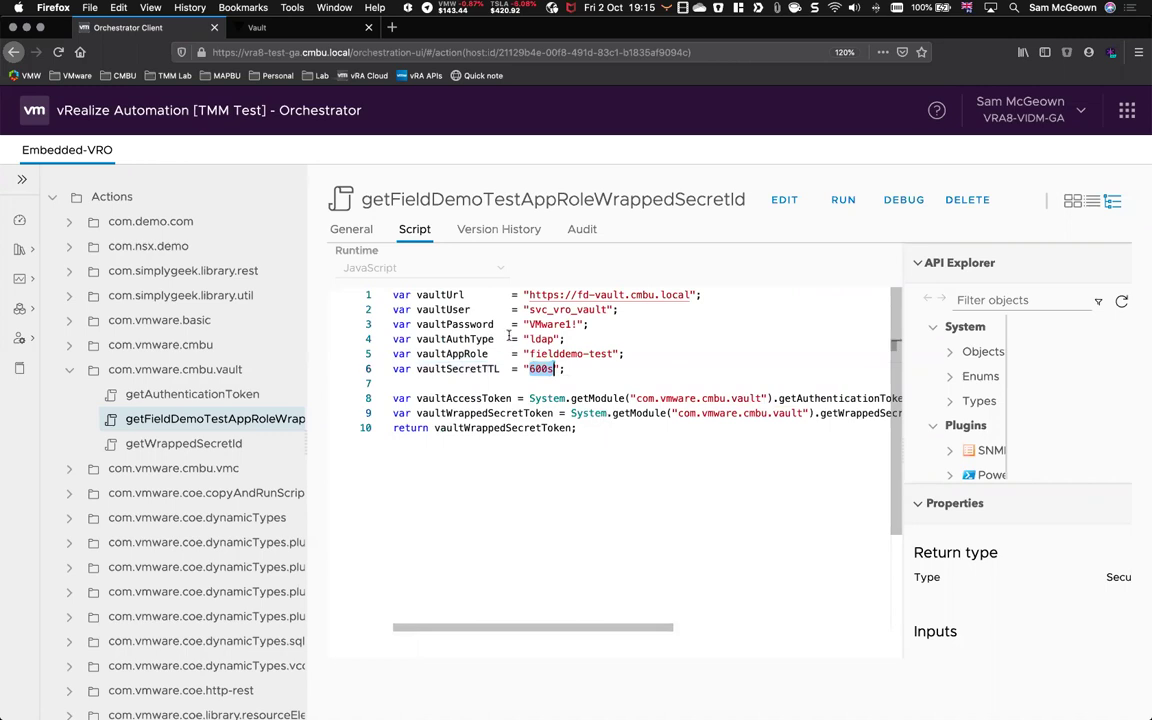
pyautogui.click(740, 469)
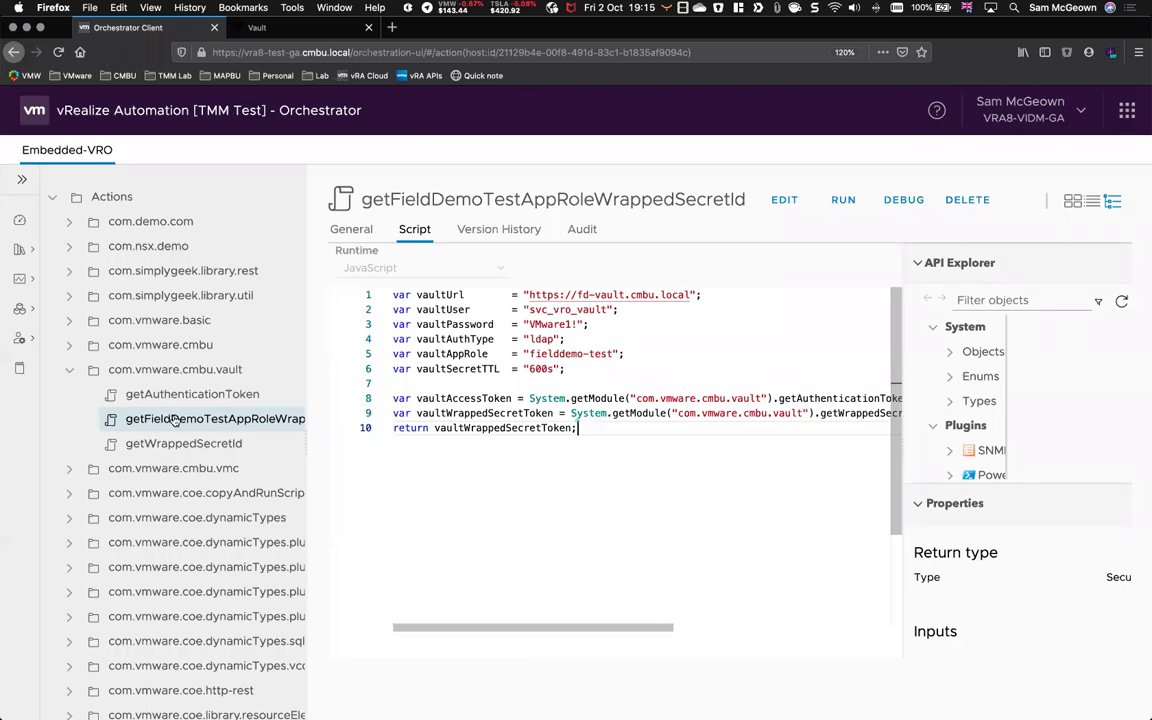
# - Open the getAuthenticationToken action and review its script from the REST host setup to the returned client_token
pyautogui.click(195, 394)
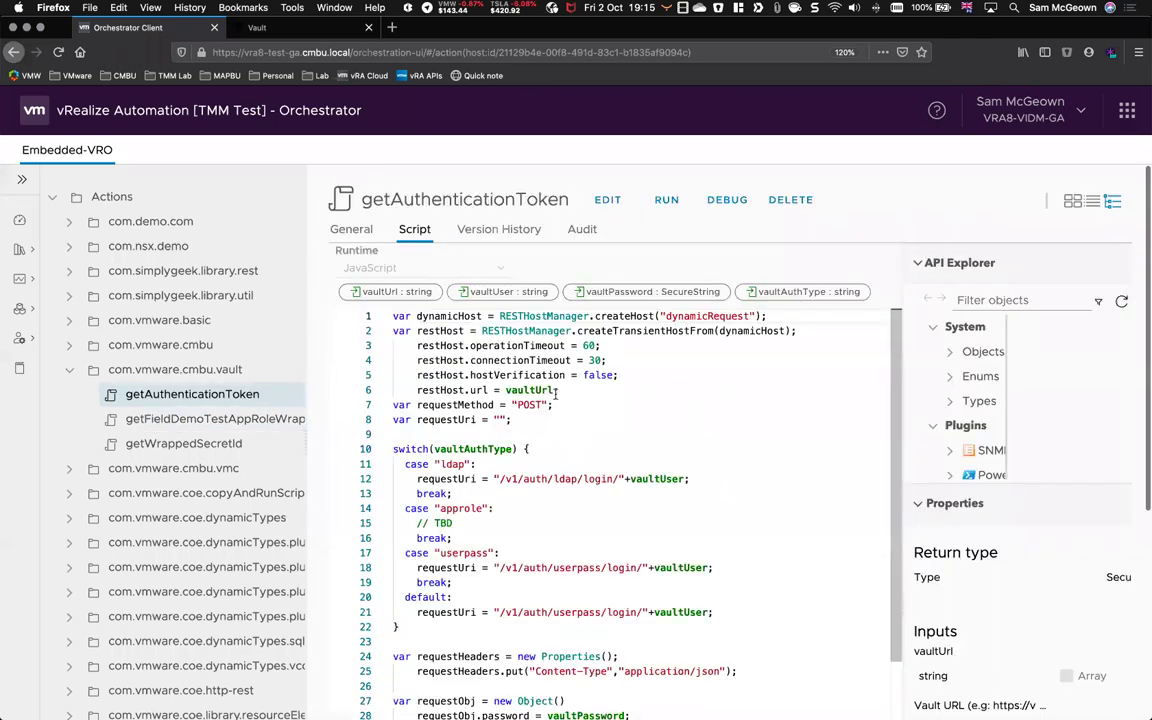
pyautogui.scroll(-1, 557, 393)
pyautogui.doubleClick(527, 290)
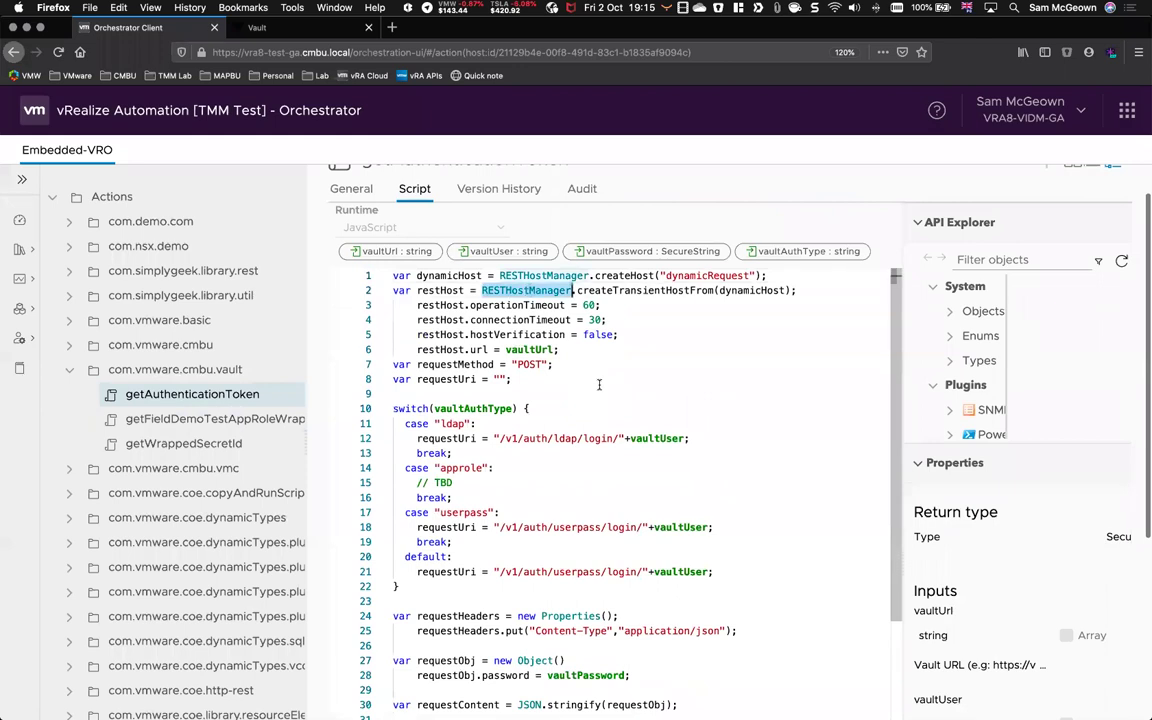
pyautogui.scroll(-3, 599, 384)
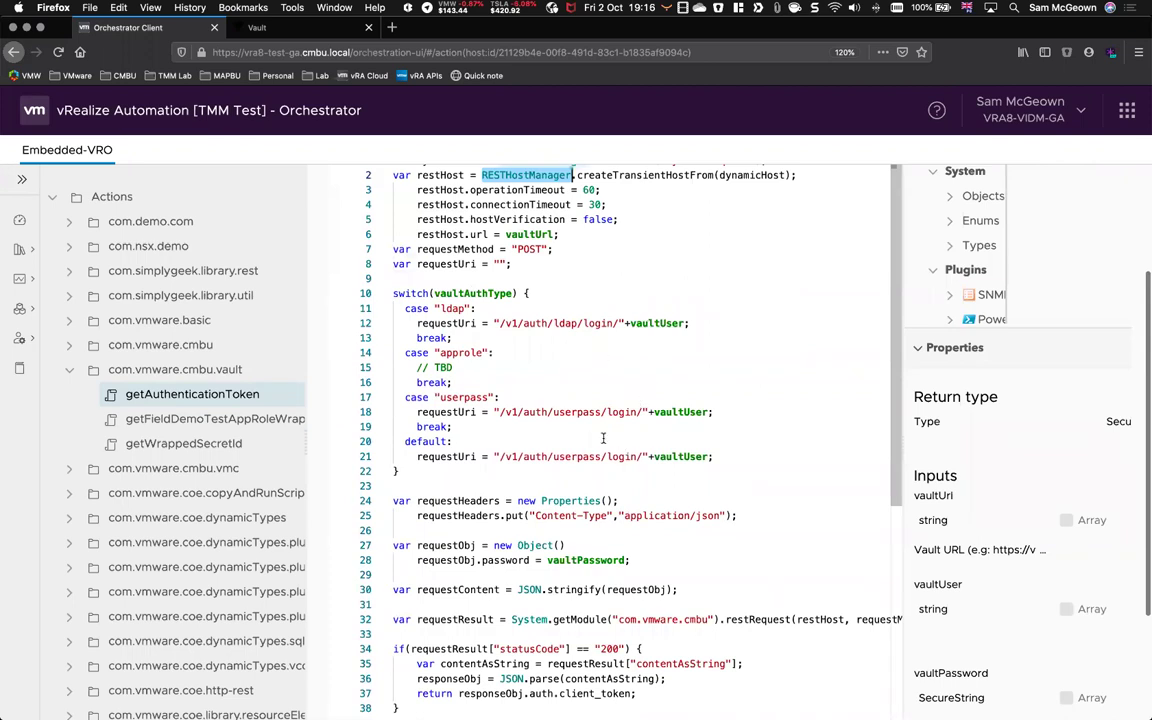
pyautogui.scroll(-4, 665, 445)
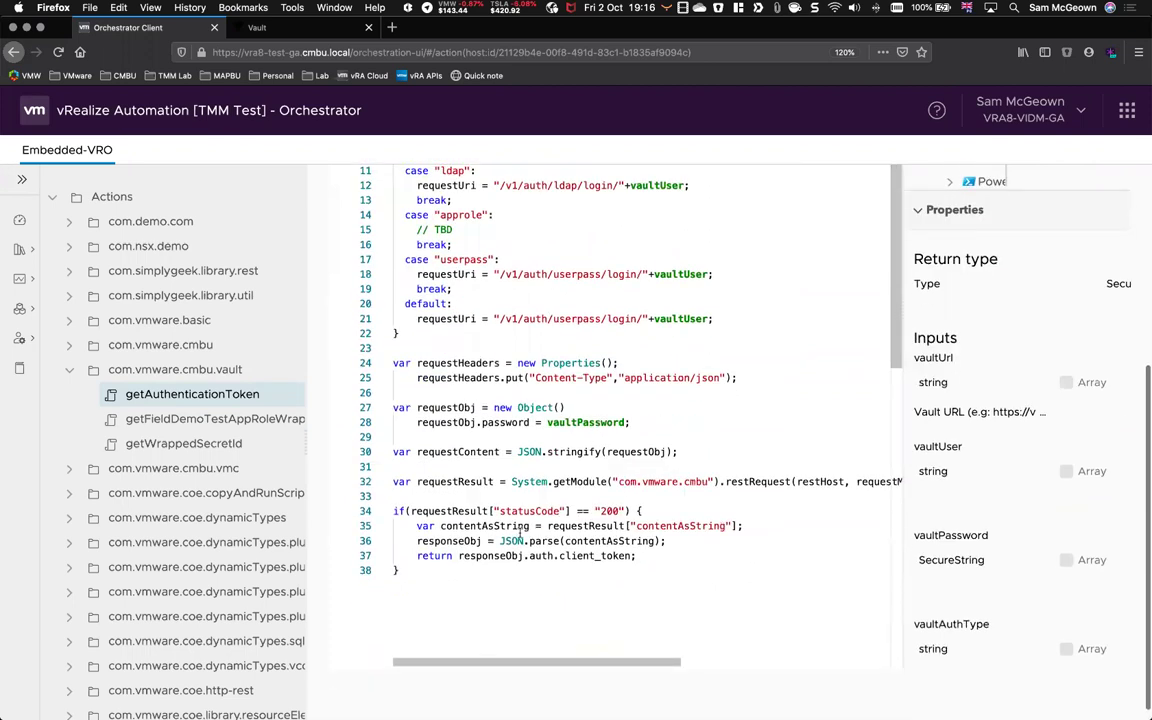
pyautogui.doubleClick(580, 557)
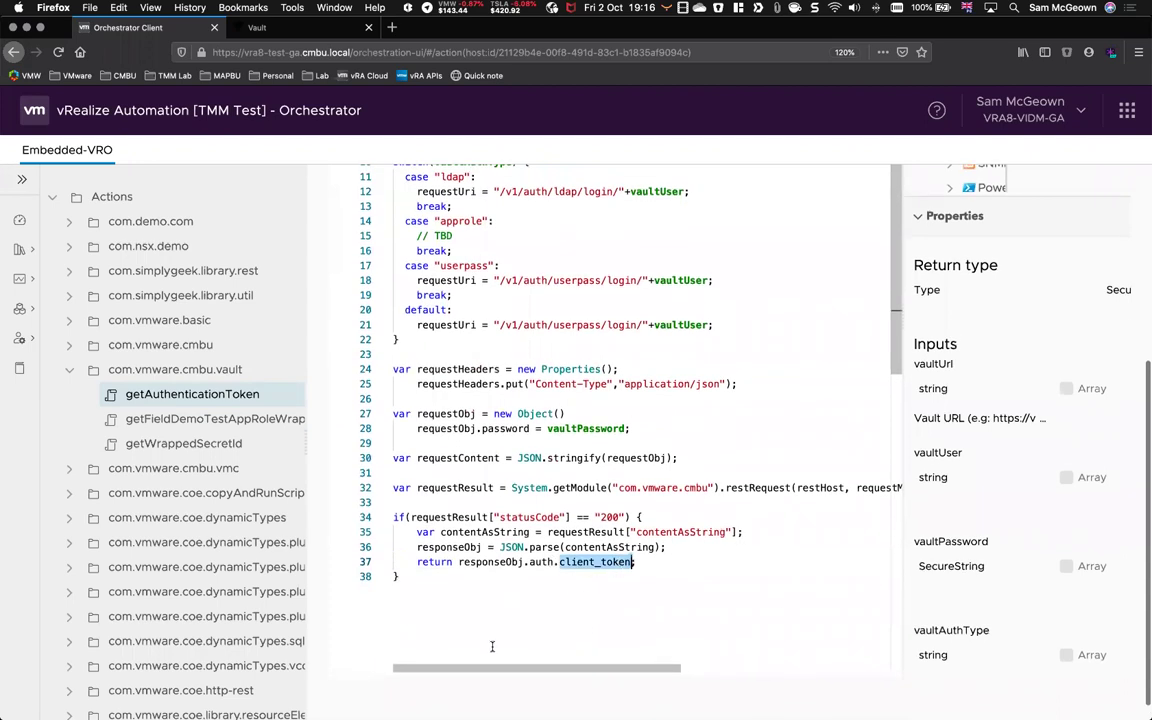
pyautogui.scroll(3, 594, 612)
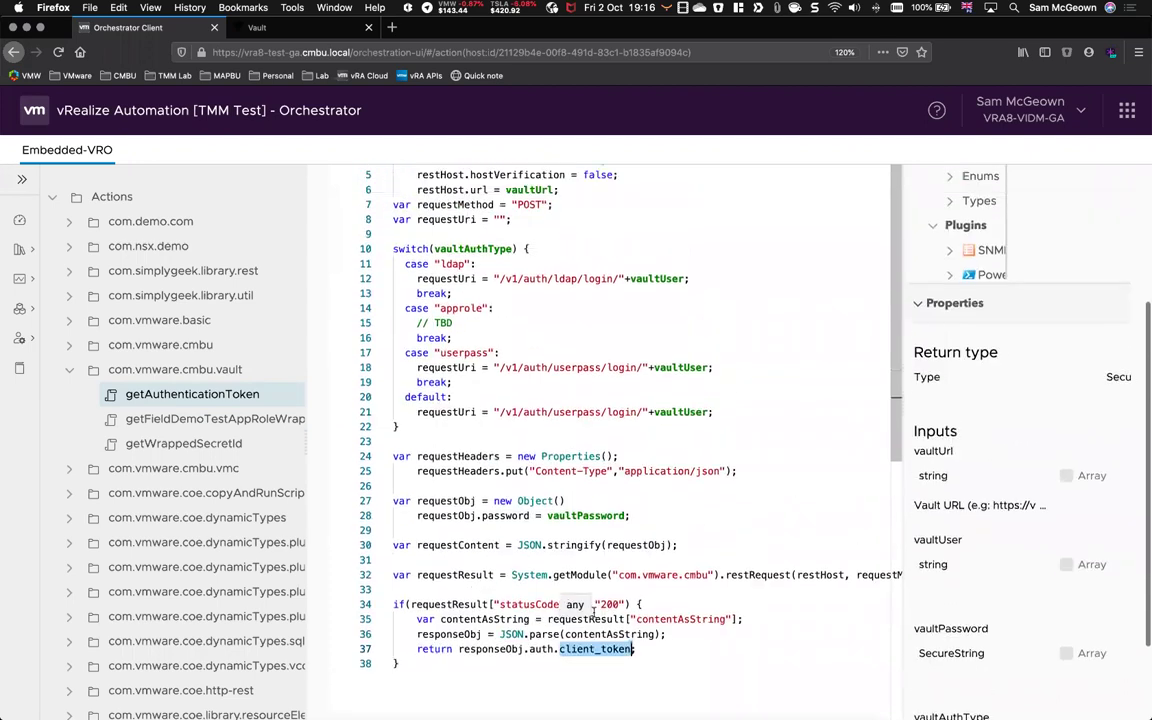
pyautogui.scroll(2, 424, 469)
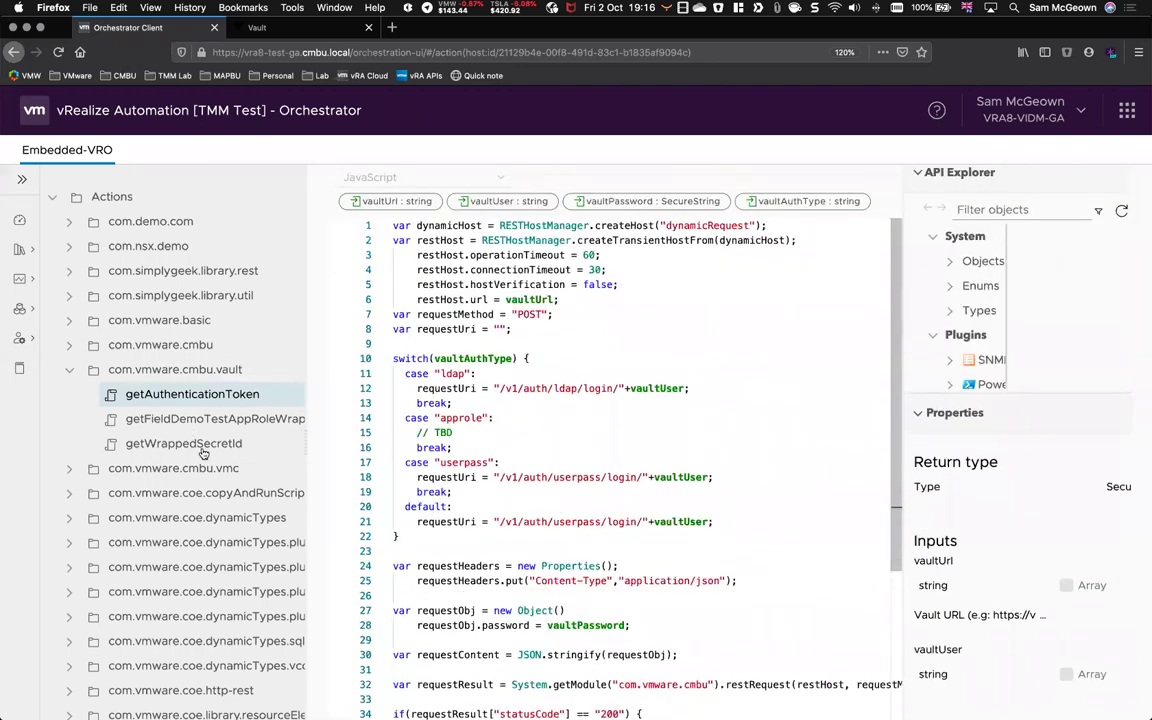
# - Open the getWrappedSecretId action and review its X-Vault-Wrap-TTL header and the returned wrap_info token
pyautogui.click(202, 449)
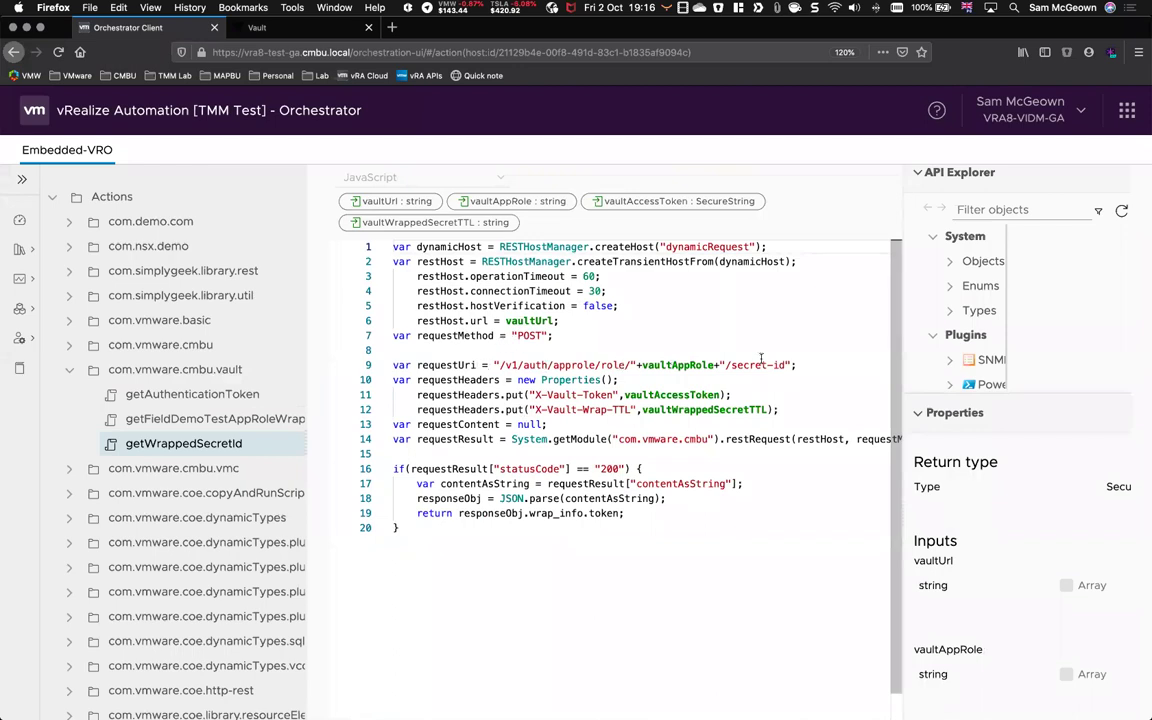
pyautogui.click(708, 407)
pyautogui.doubleClick(708, 410)
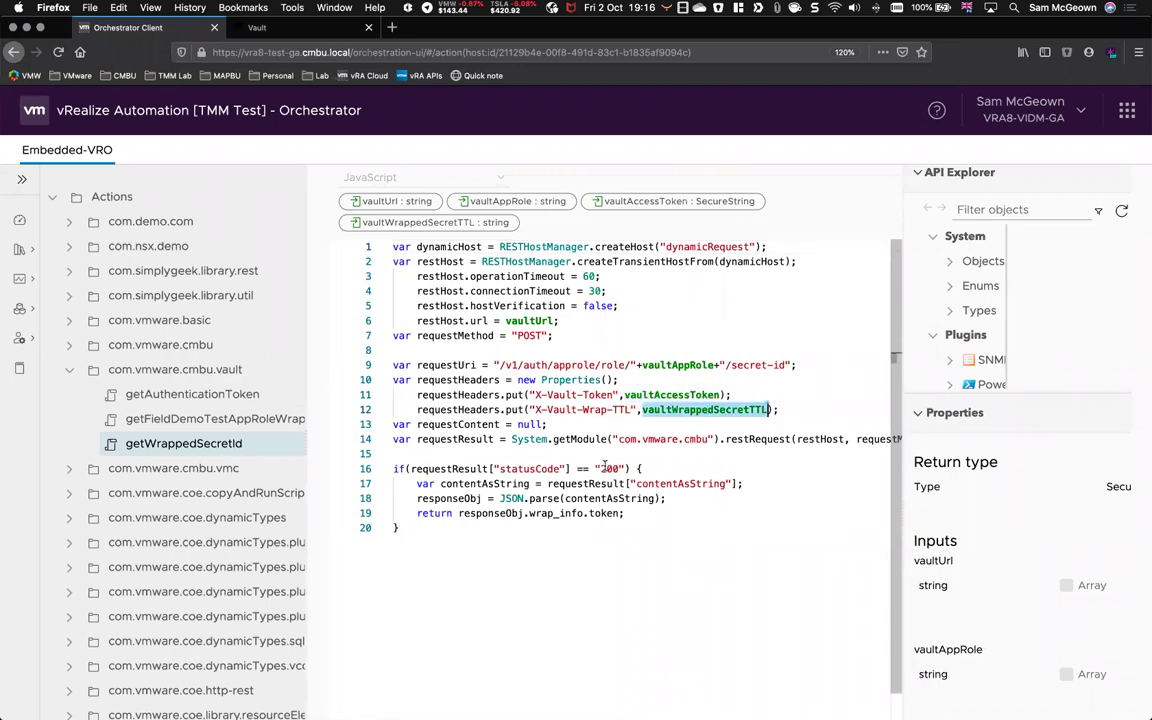
pyautogui.scroll(-1, 590, 450)
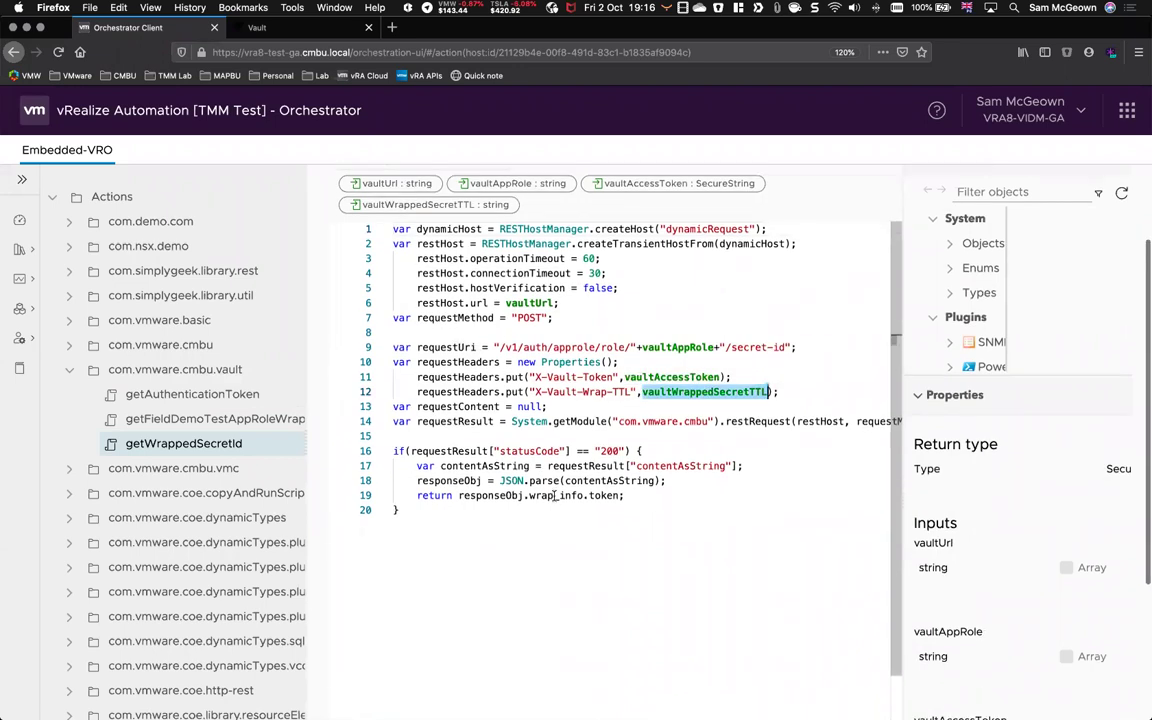
pyautogui.click(556, 496)
pyautogui.doubleClick(605, 496)
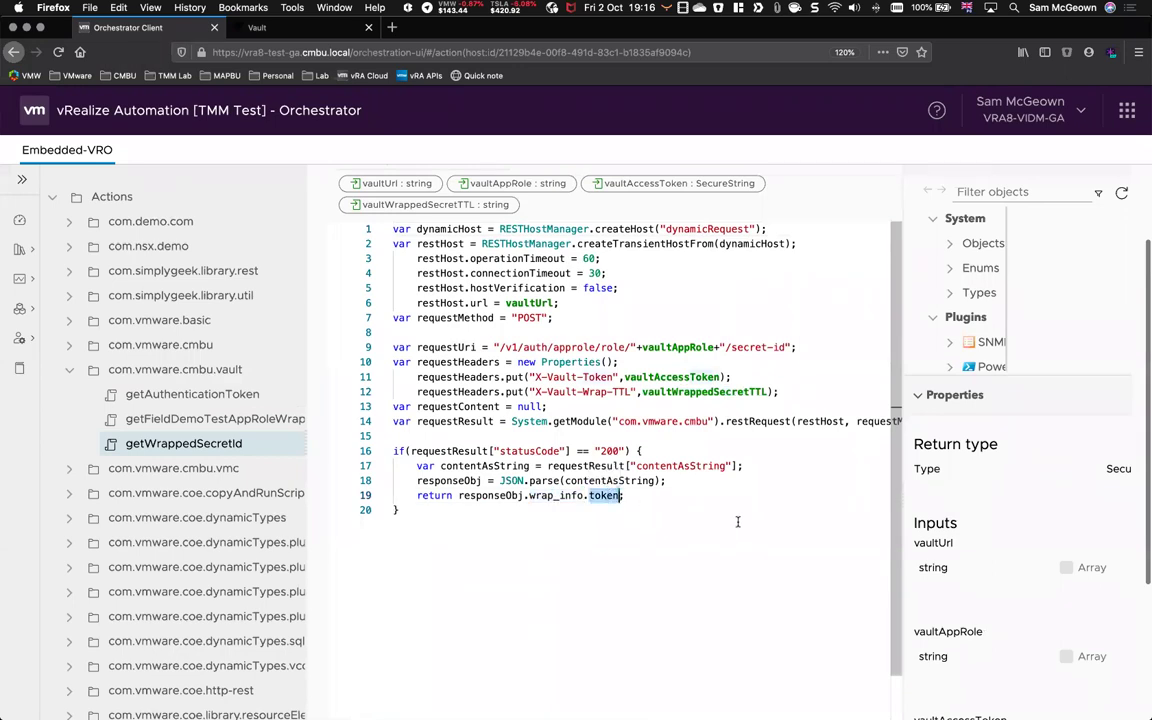
pyautogui.click(663, 533)
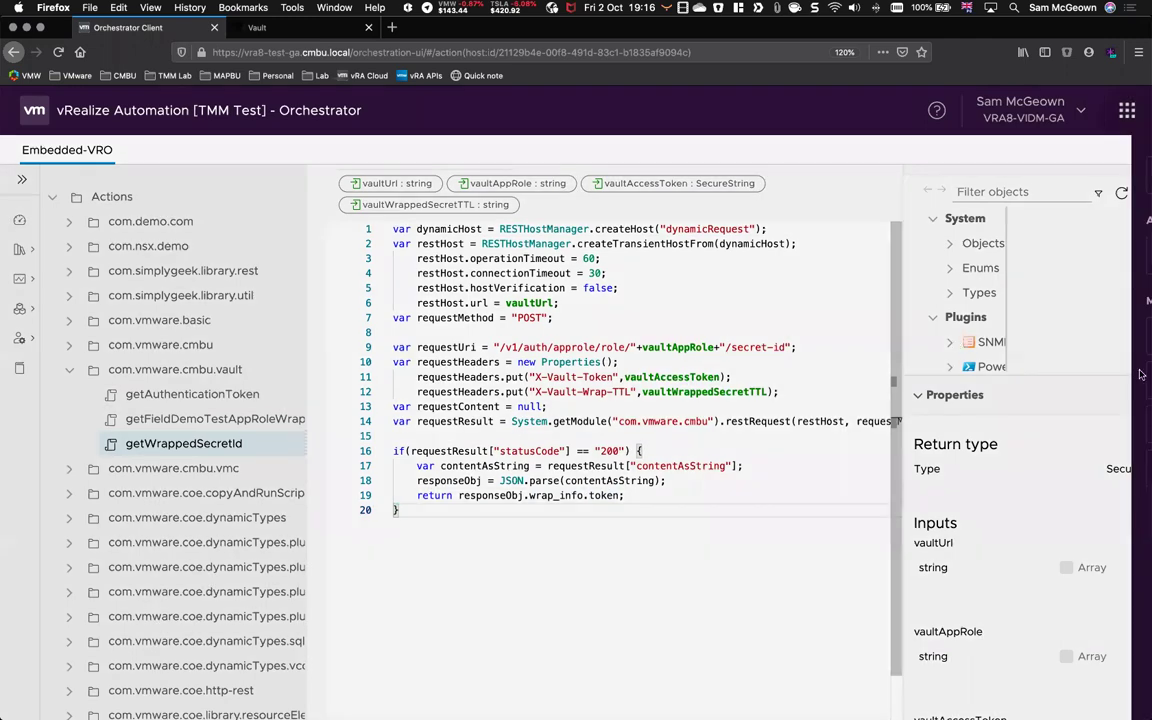
# - Open Service Broker in a new browser tab and switch to its catalog
pyautogui.click(1127, 110)
pyautogui.rightClick(947, 466)
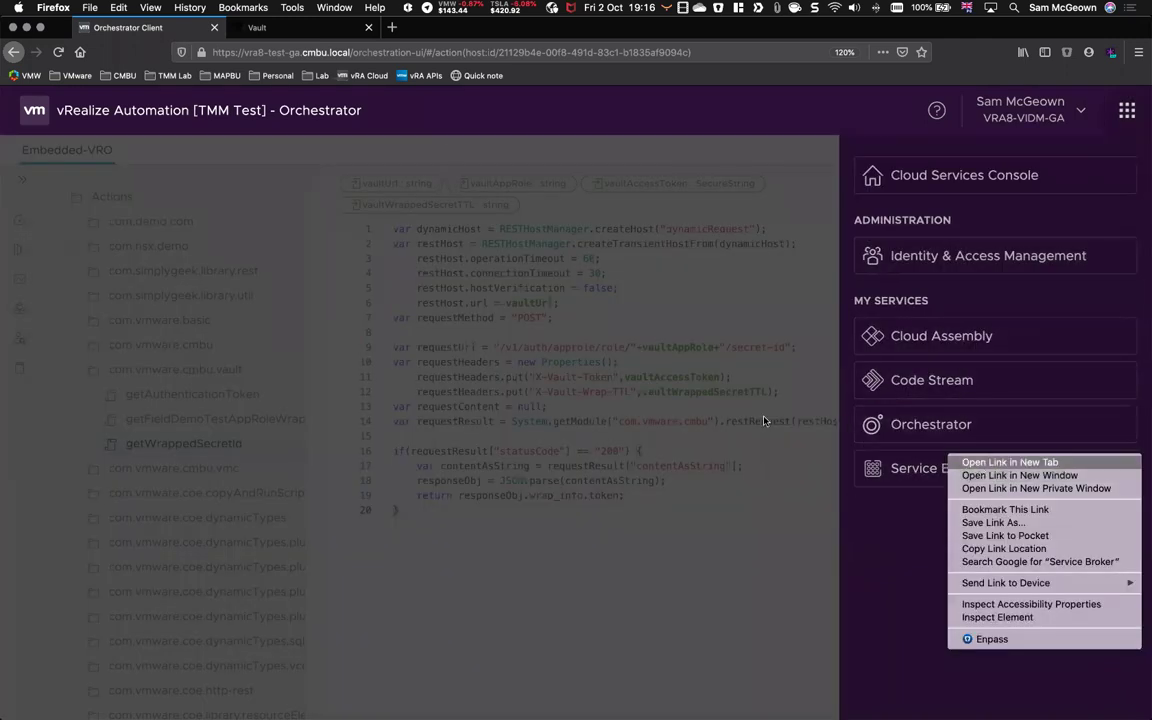
pyautogui.click(1000, 462)
pyautogui.click(258, 32)
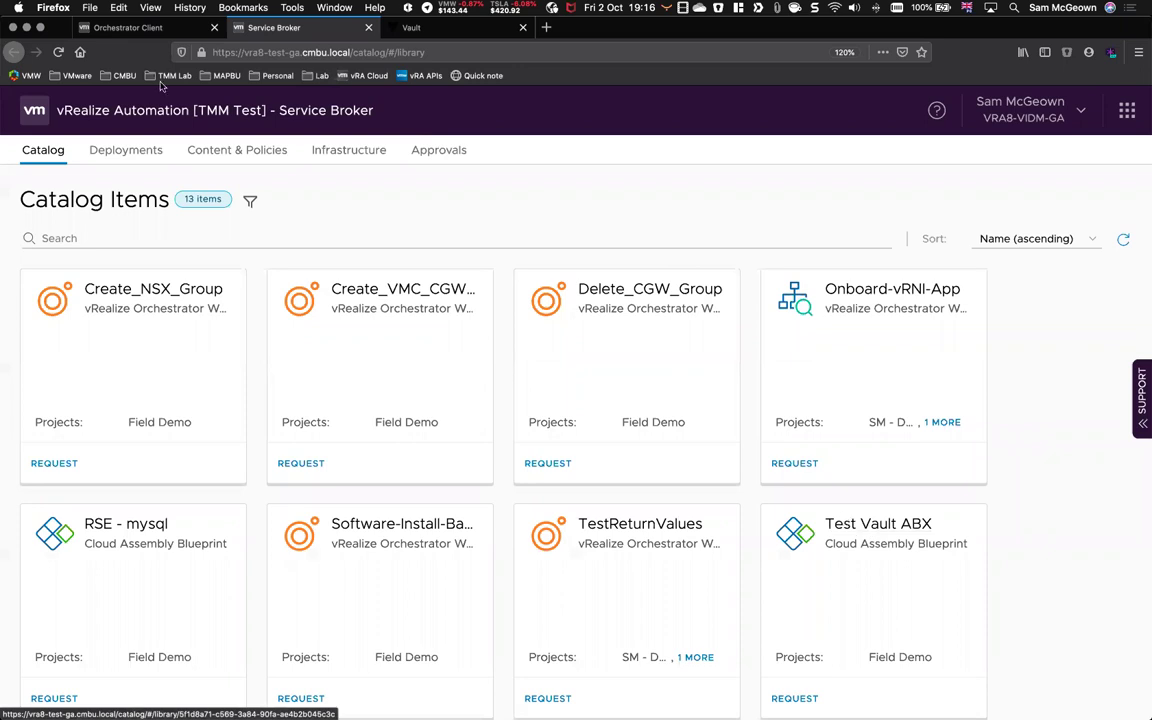
# - Open the custom request form of the Test Vault ABX item from the Service Broker content list
pyautogui.click(237, 150)
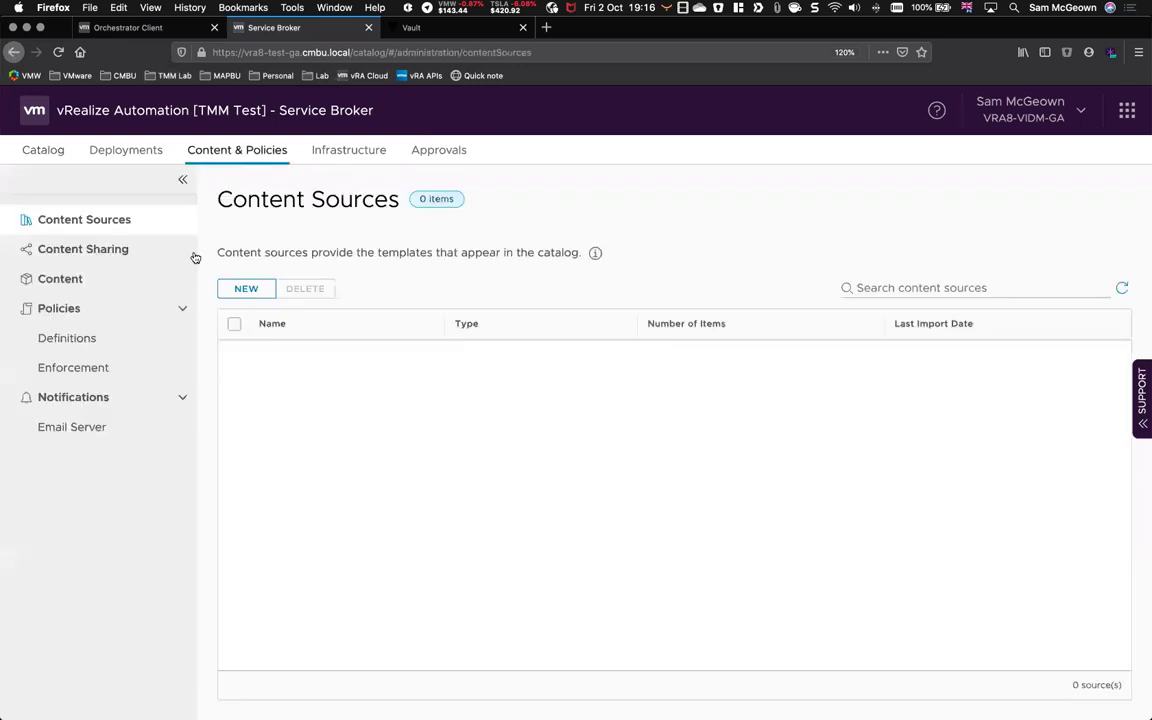
pyautogui.click(60, 289)
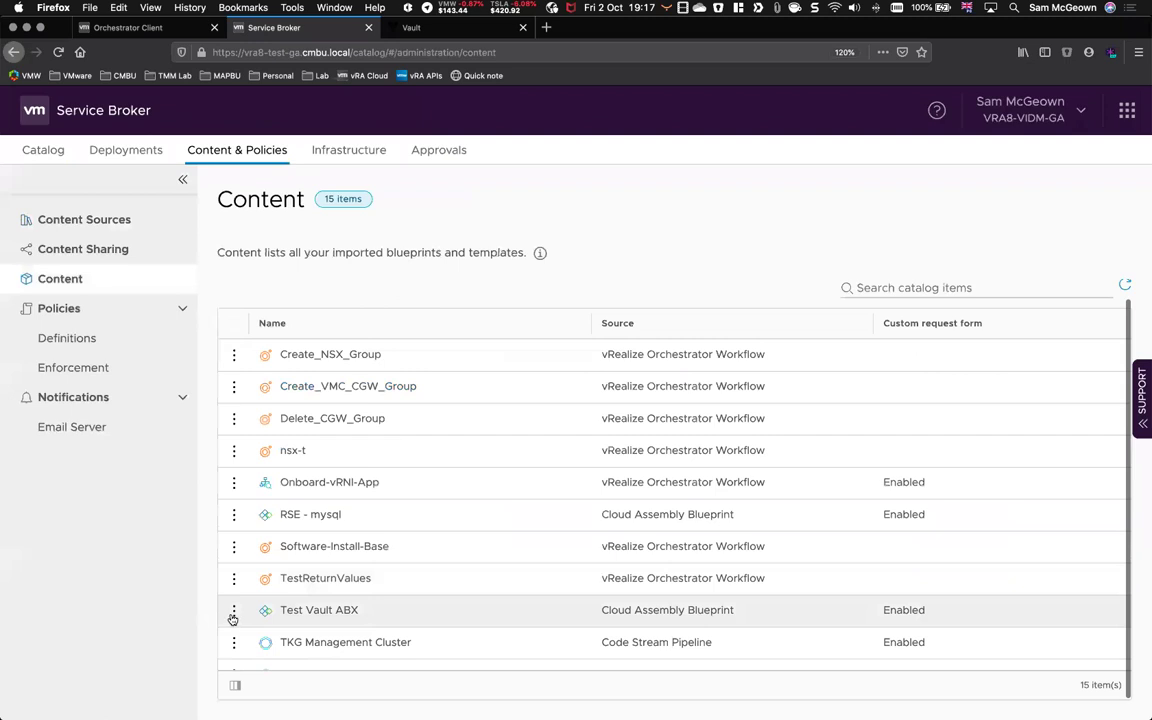
pyautogui.click(234, 610)
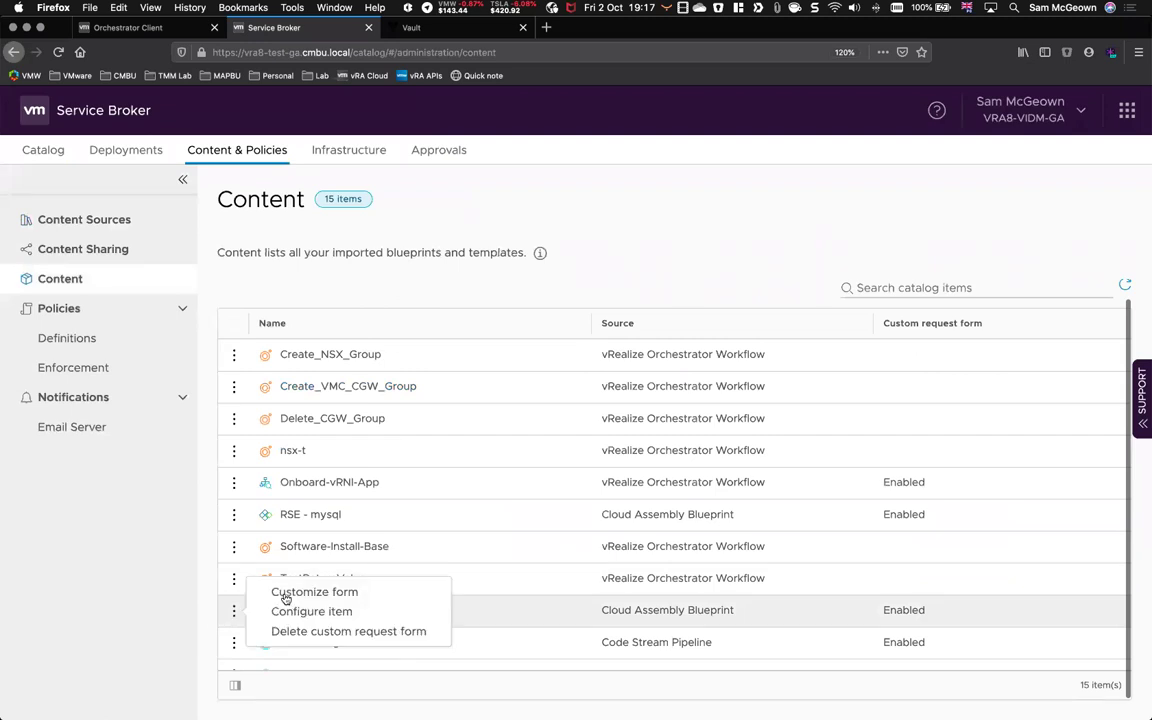
pyautogui.click(255, 535)
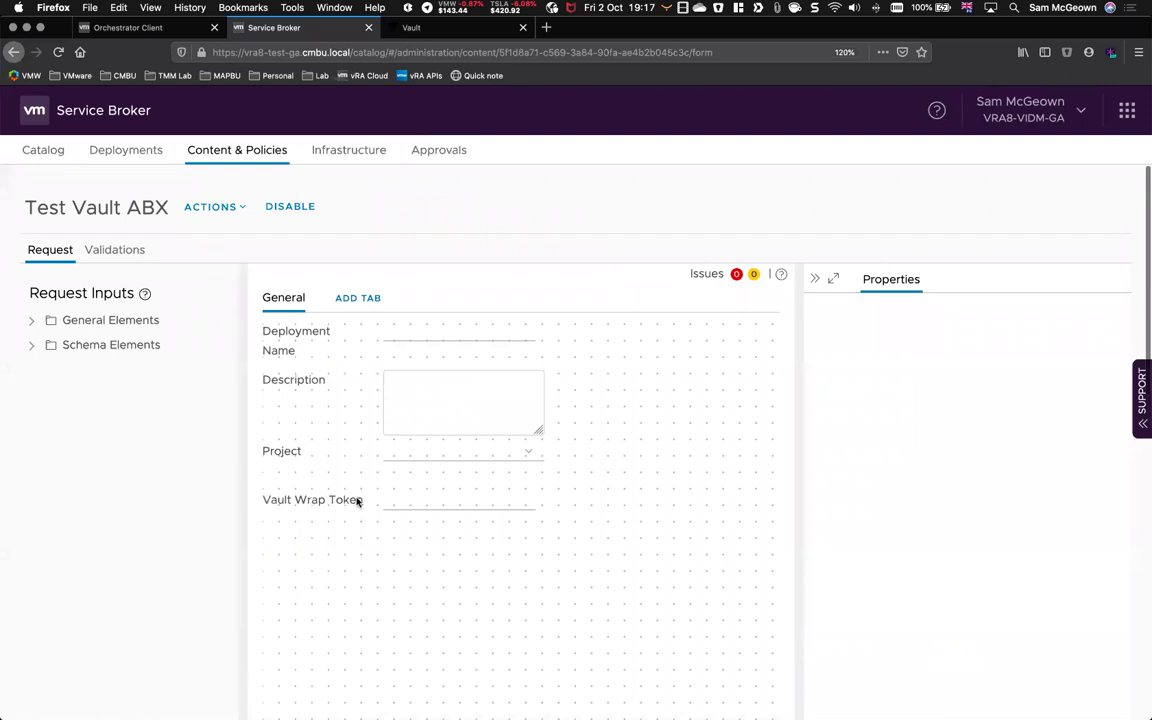
# - Inspect the Vault Wrap Token field's appearance and its externally sourced default value, including the Orchestrator action that supplies it
pyautogui.click(418, 503)
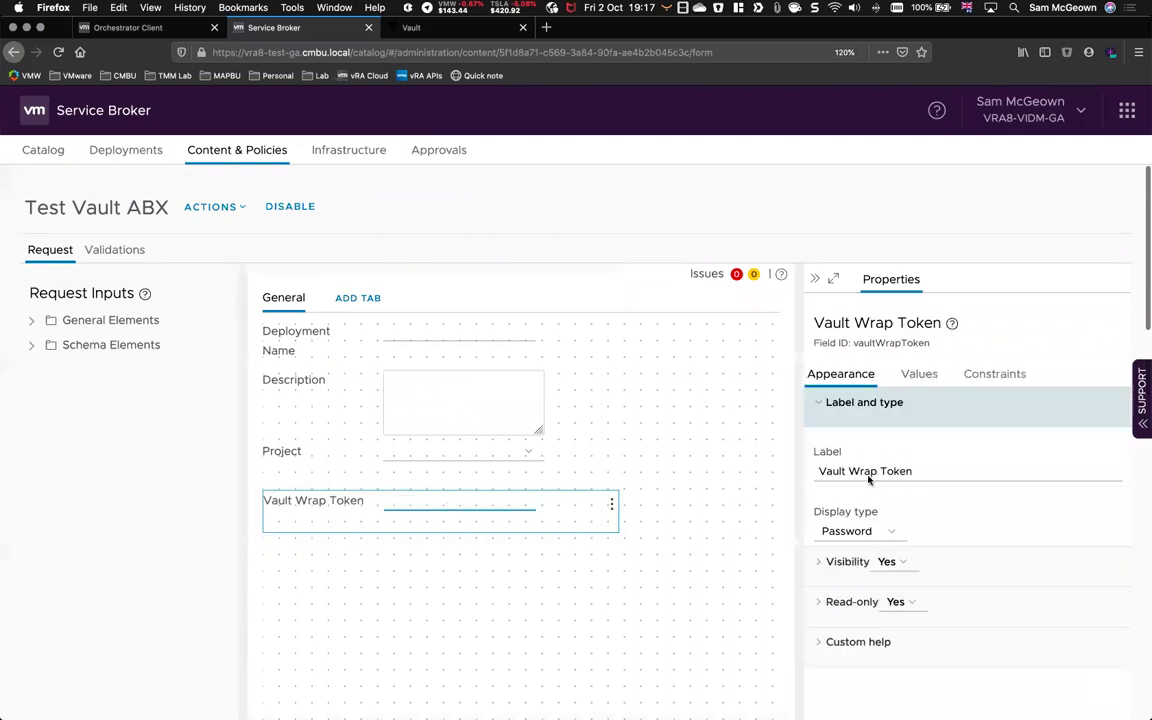
pyautogui.click(929, 382)
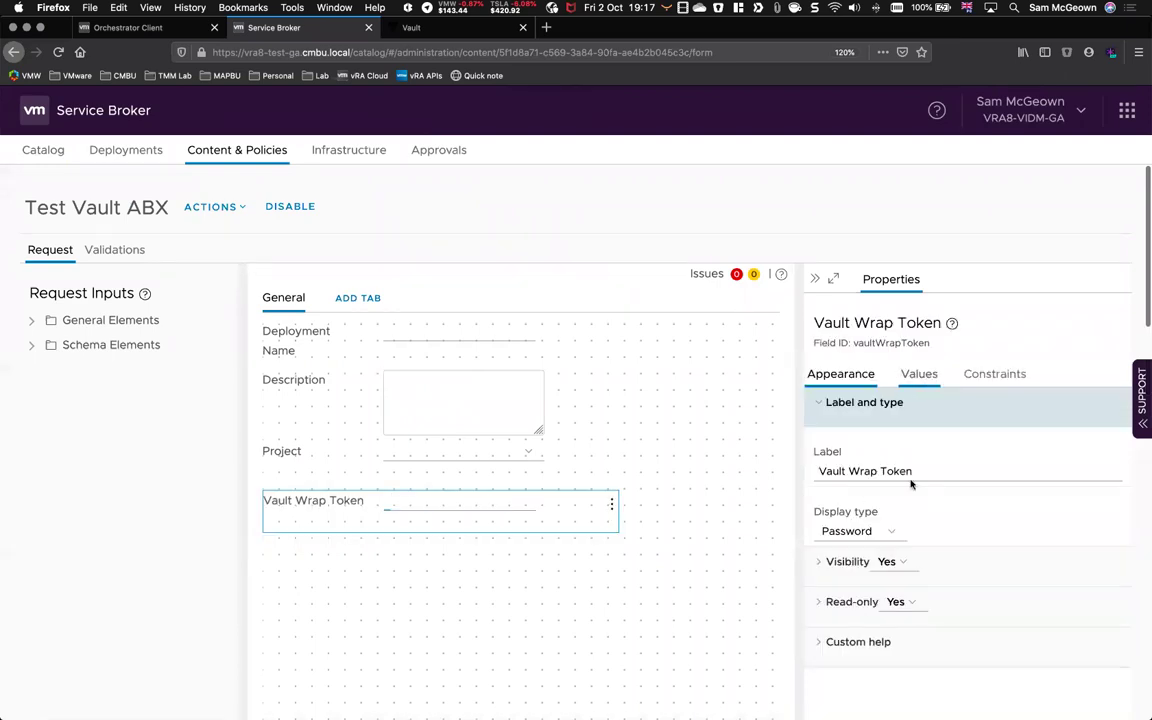
pyautogui.click(819, 406)
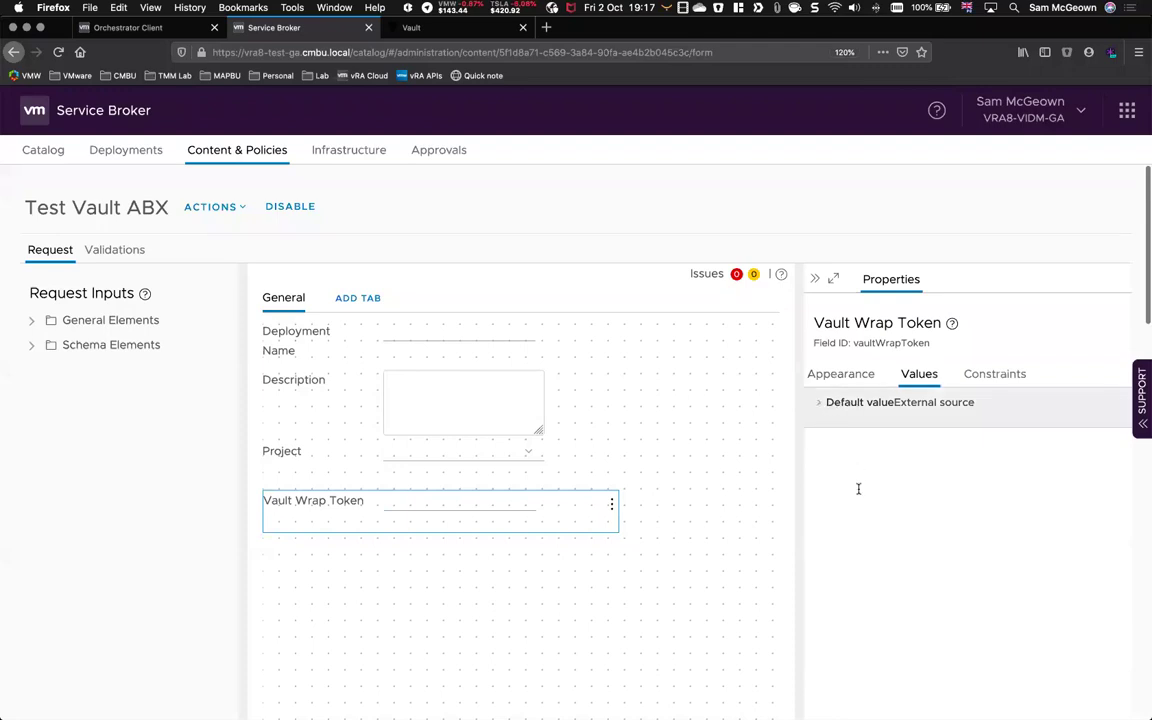
pyautogui.moveTo(947, 510); pyautogui.dragTo(1117, 512)
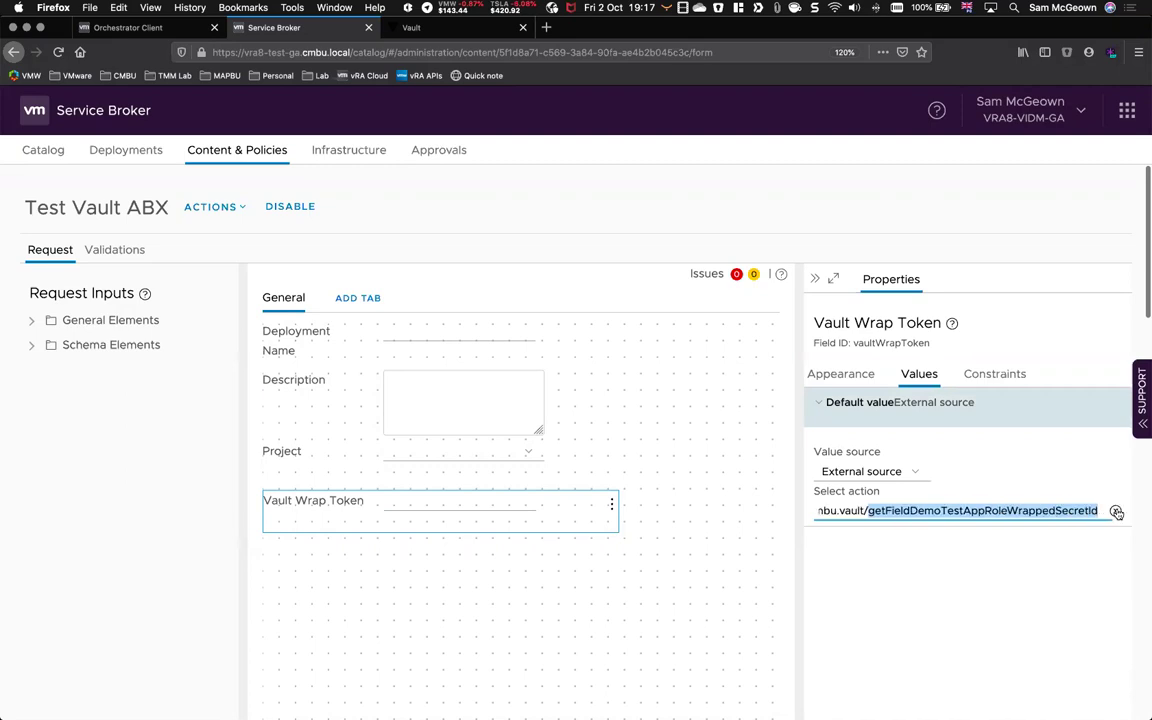
pyautogui.click(836, 548)
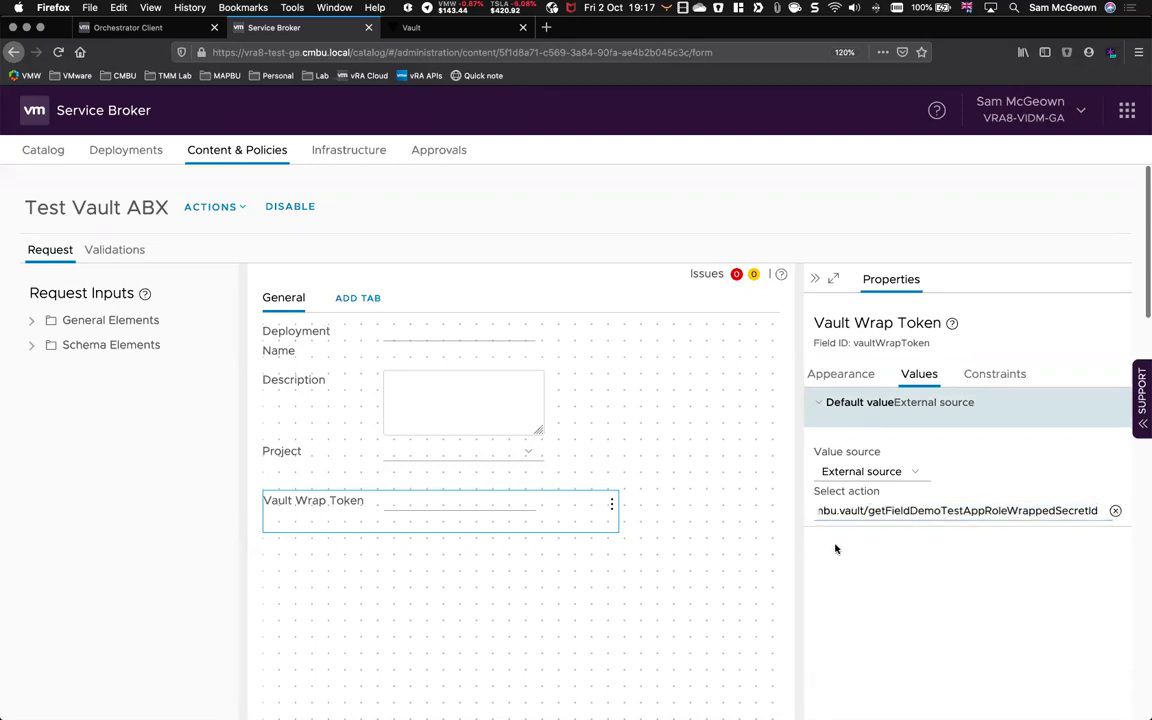
# - Start a catalog request for Test Vault ABX and check the masked Vault Wrap Token on its form
pyautogui.click(60, 152)
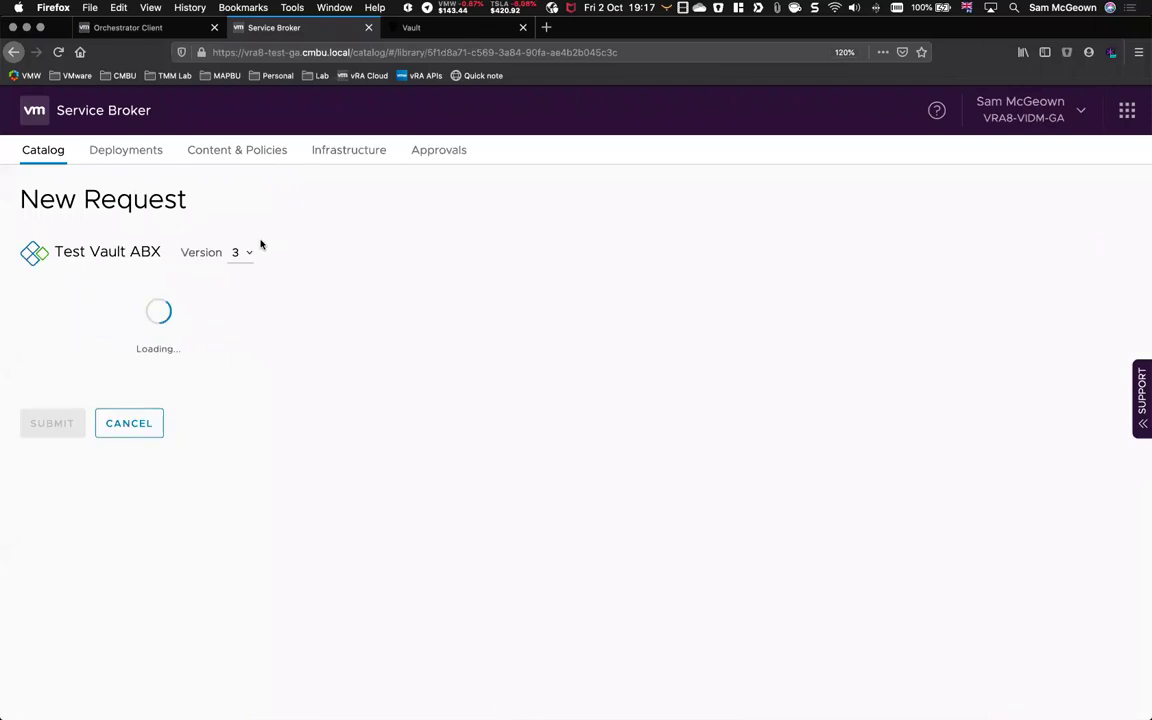
pyautogui.click(190, 307)
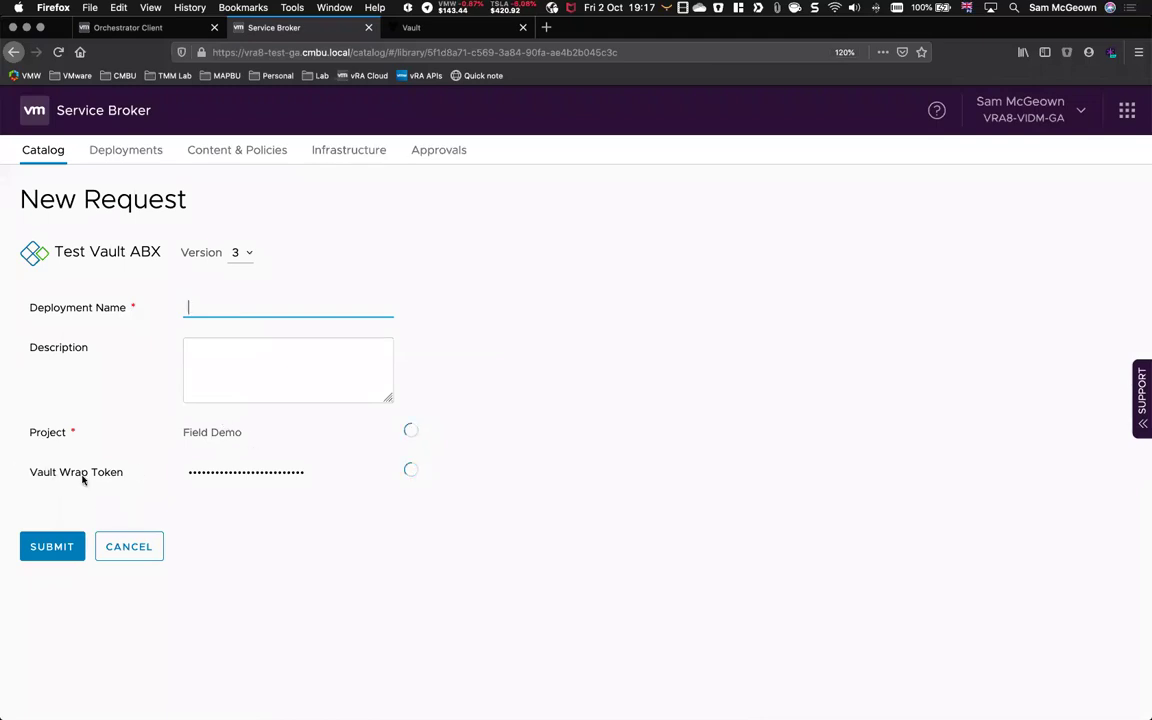
pyautogui.moveTo(300, 471); pyautogui.dragTo(197, 471)
pyautogui.click(329, 468)
pyautogui.doubleClick(300, 475)
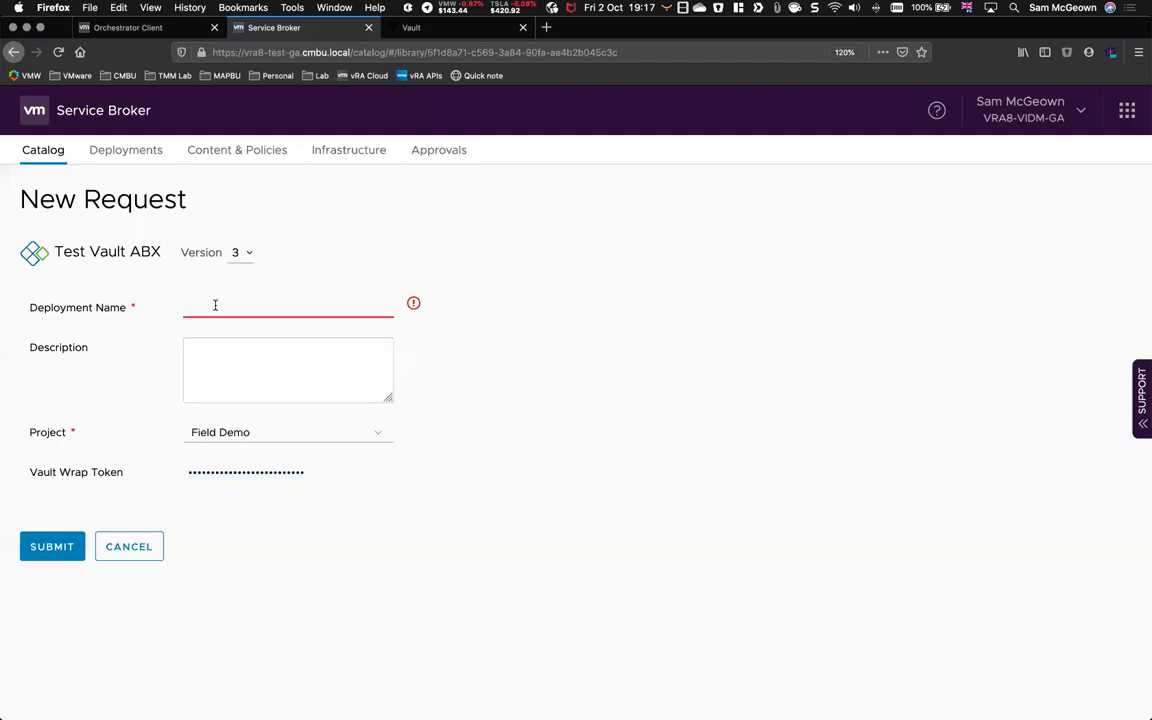
# - Submit the request with the deployment name code-connect-2020-1 and open the list of available services
pyautogui.write('code')
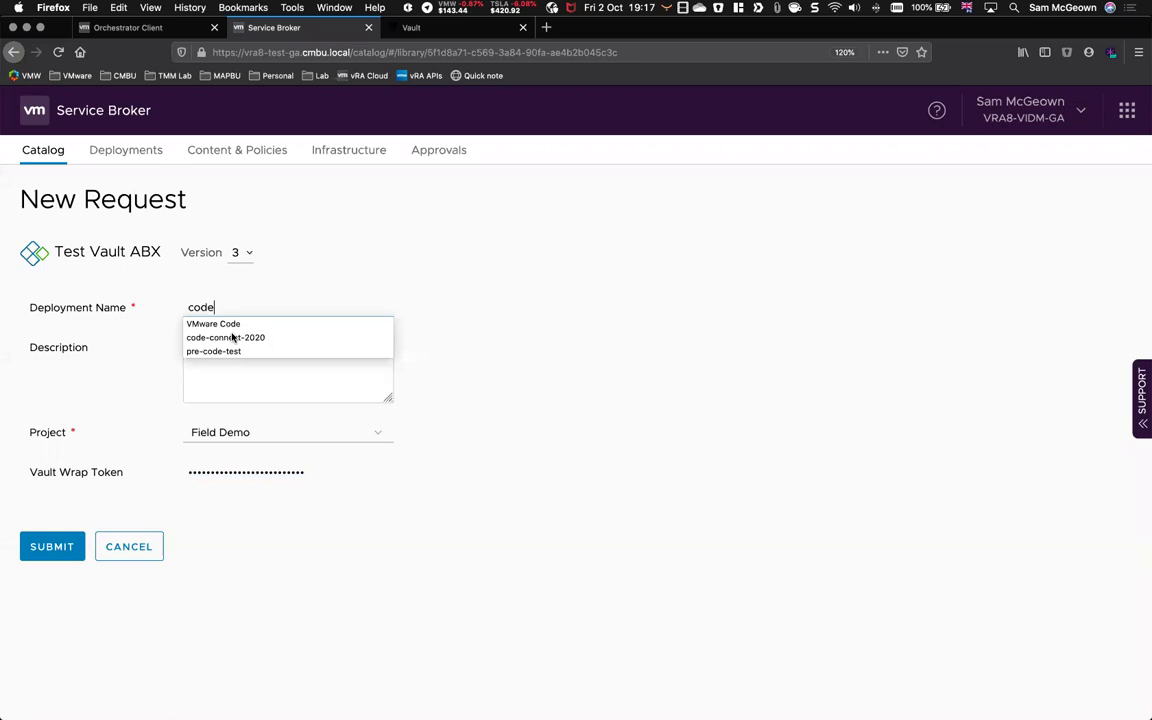
pyautogui.click(232, 338)
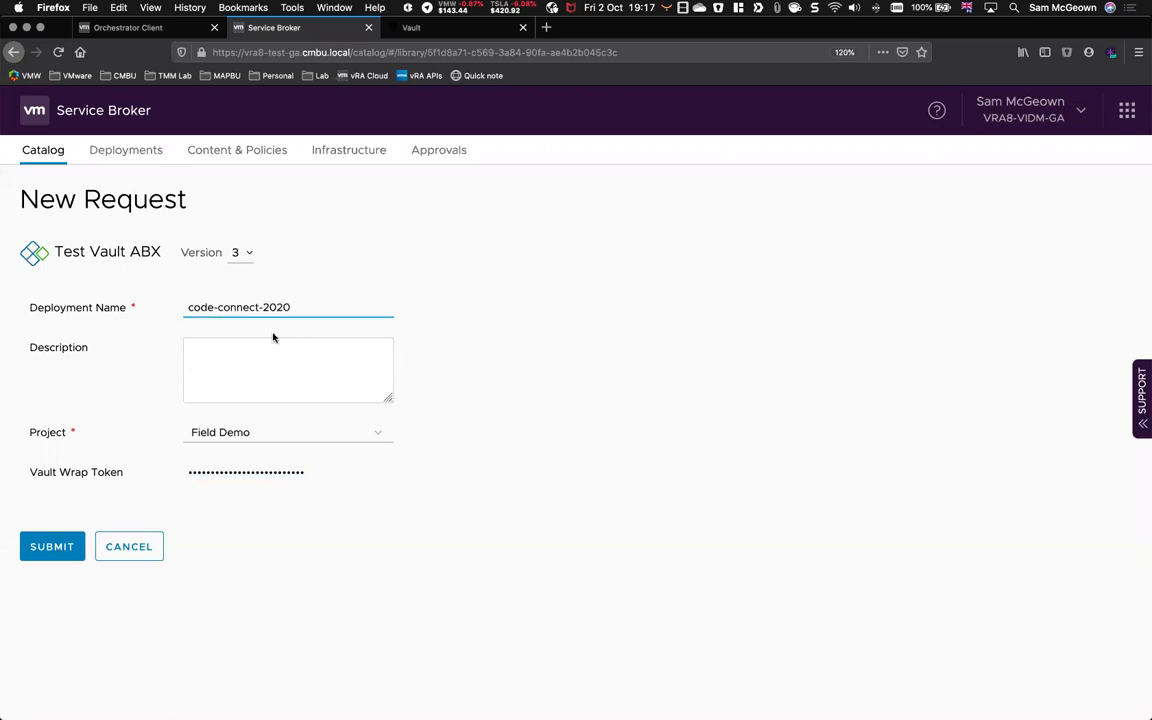
pyautogui.click(52, 546)
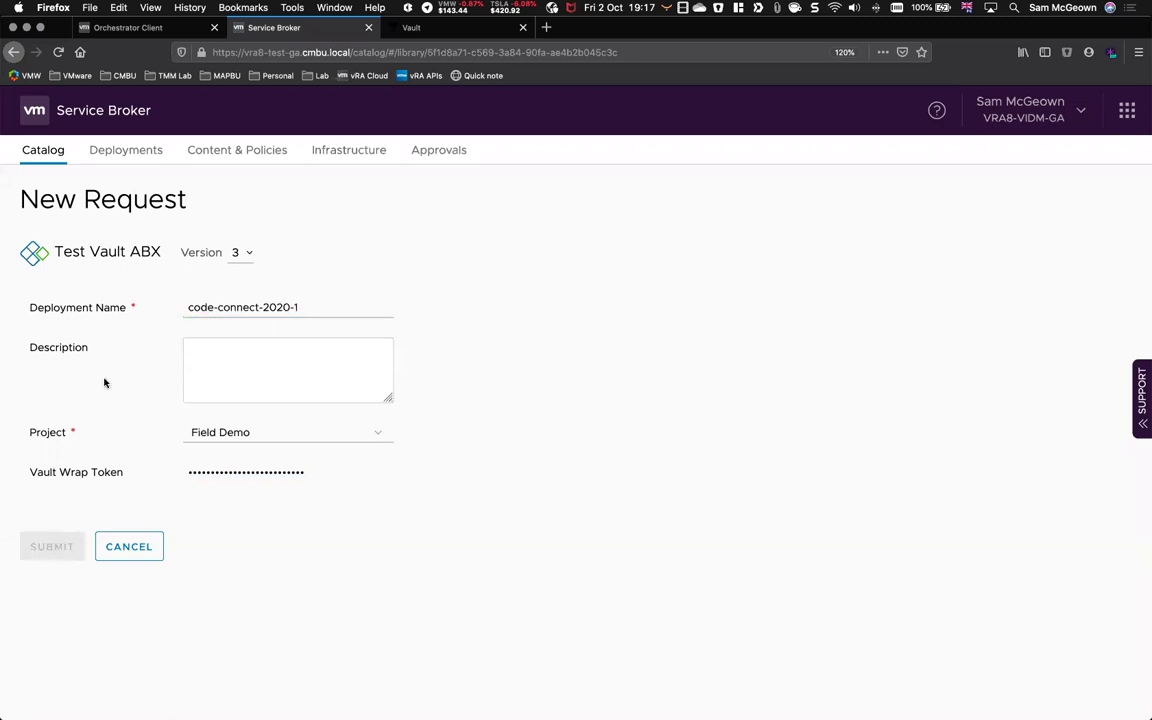
pyautogui.click(730, 284)
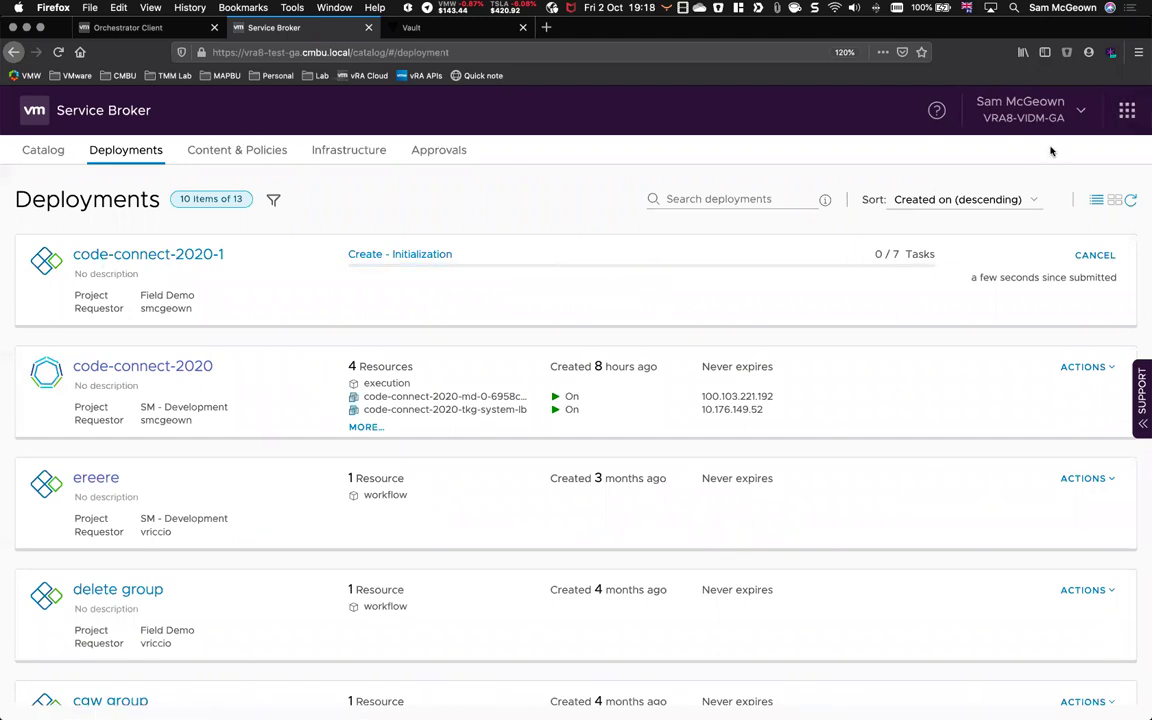
pyautogui.click(1127, 110)
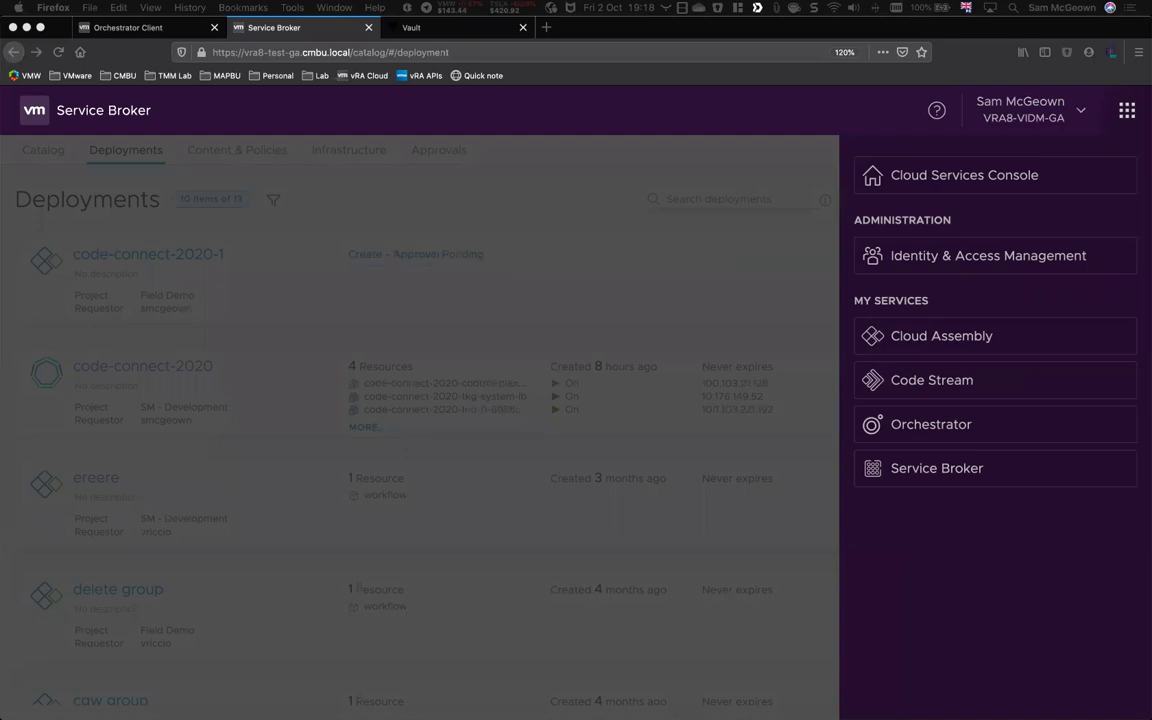
# - Switch to PowerPoint to review the Vault workflow slide, undoing the move of the Wrapping Service box
pyautogui.press('super+Tab')
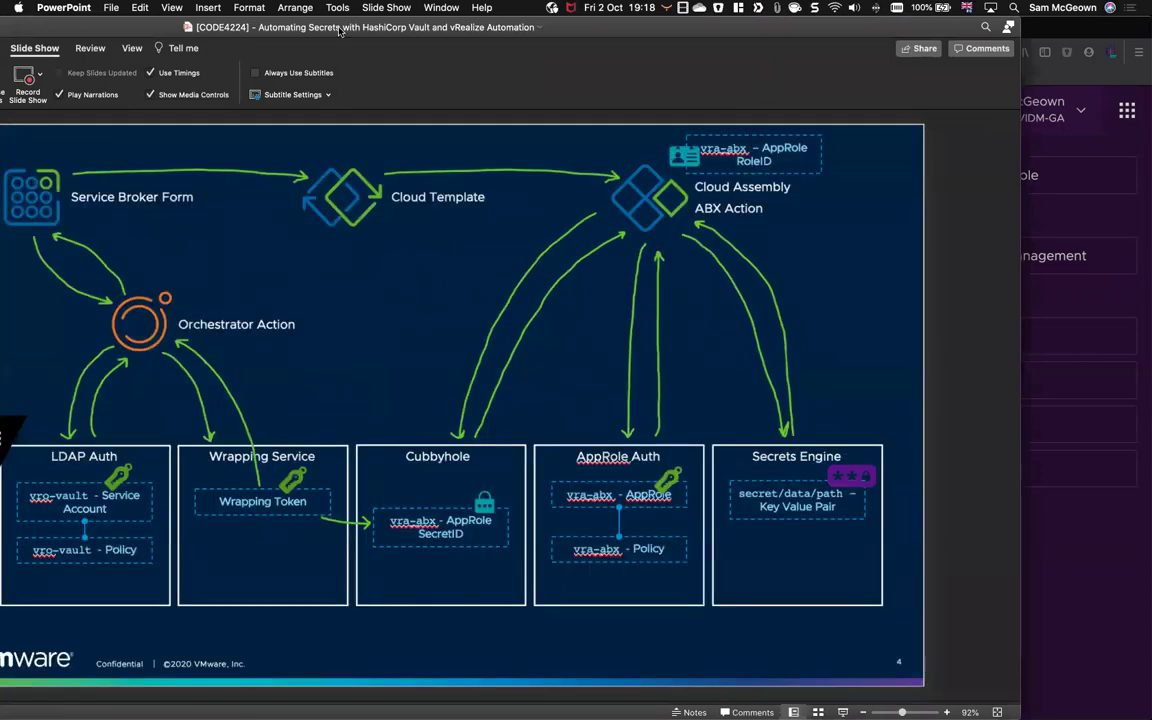
pyautogui.moveTo(478, 35); pyautogui.dragTo(616, 37)
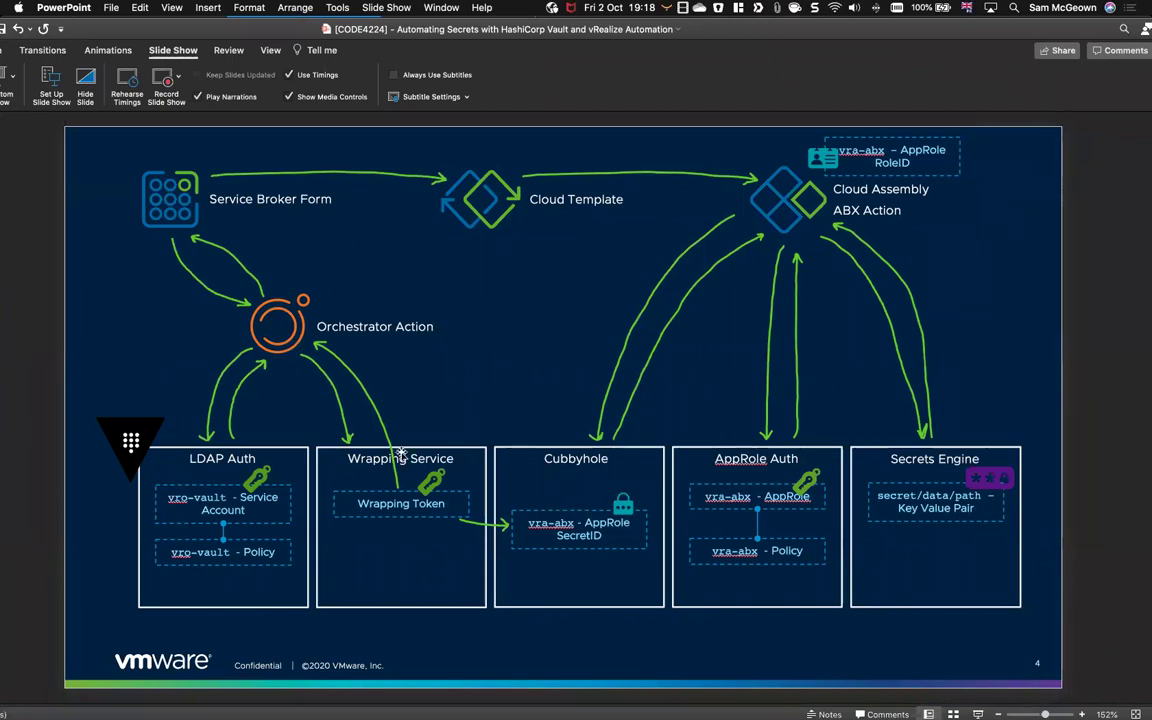
pyautogui.moveTo(419, 455); pyautogui.dragTo(508, 492)
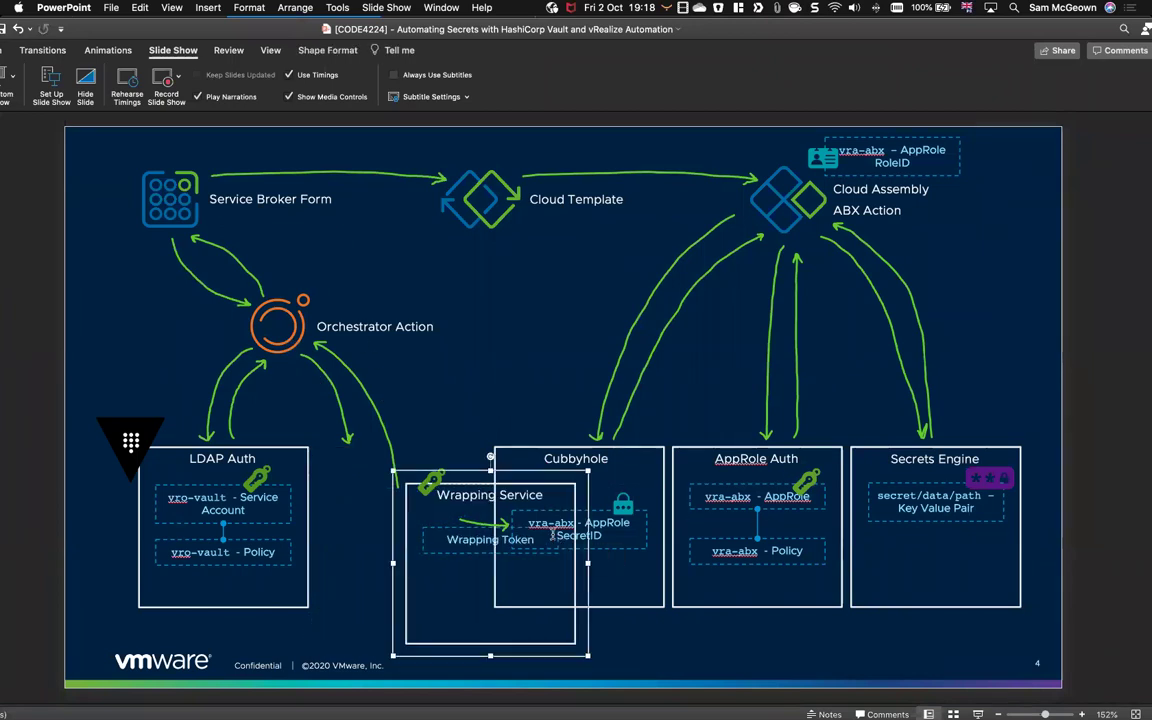
pyautogui.press('super+z')
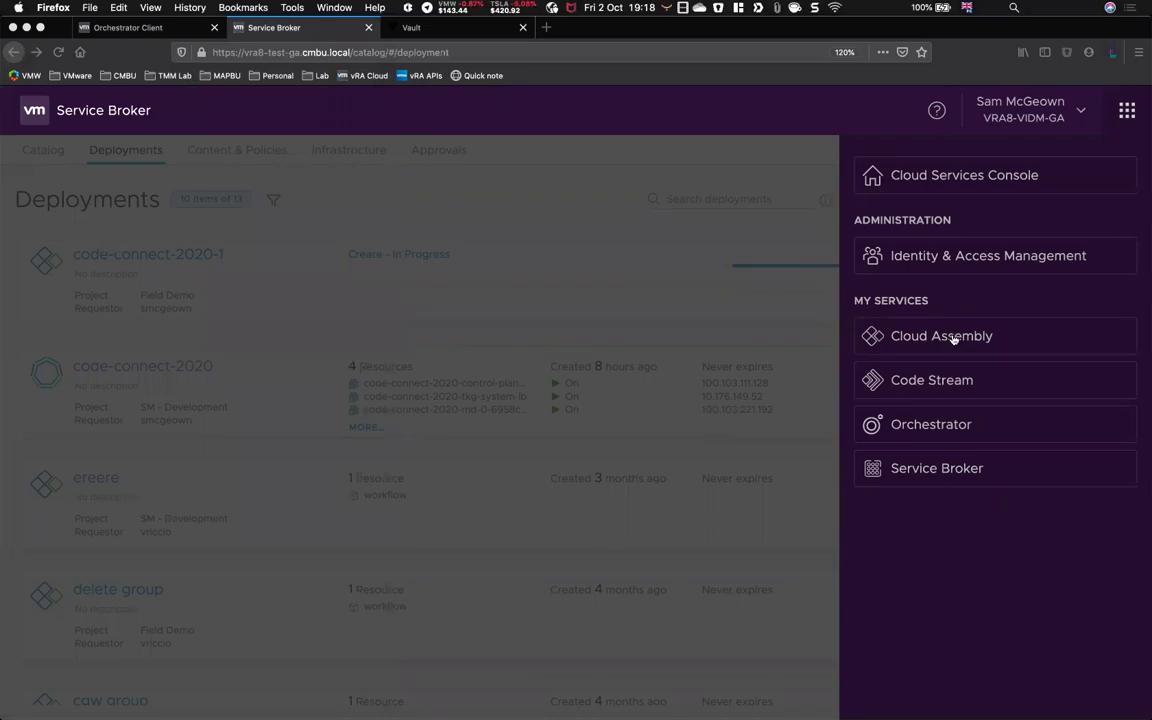
# - Open Cloud Assembly in a new browser tab and open the Test Vault ABX blueprint from its designs
pyautogui.keyDown('super'); pyautogui.click(925, 337); pyautogui.keyUp('super')
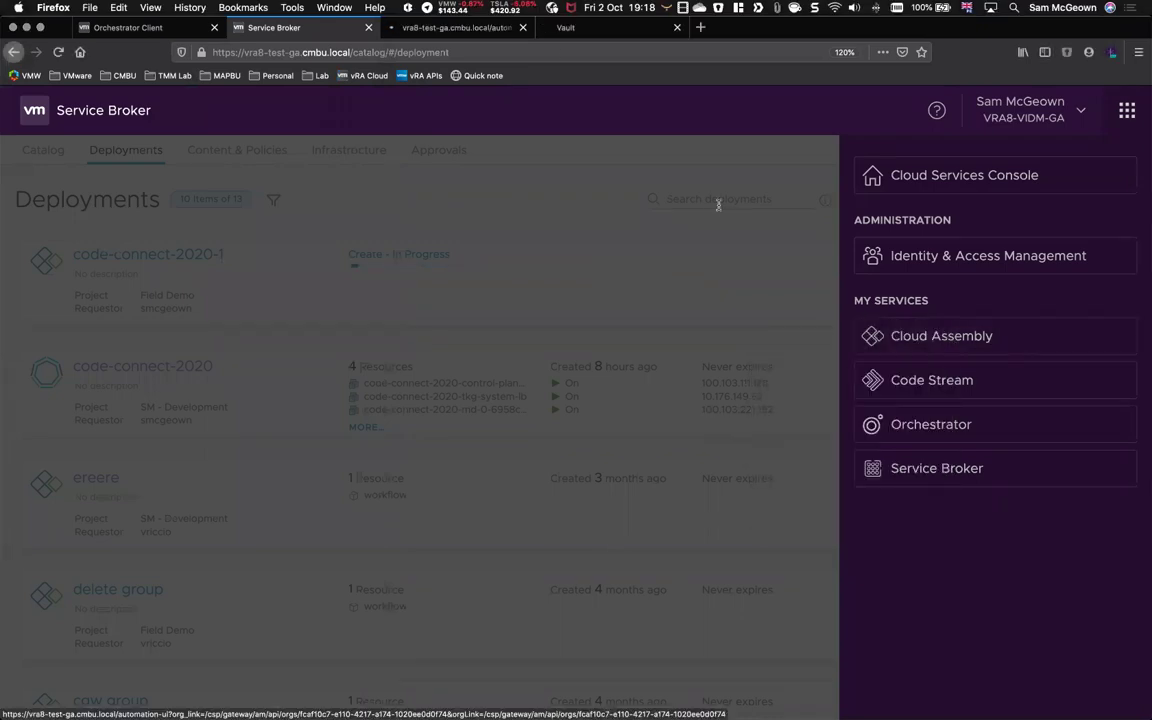
pyautogui.click(455, 27)
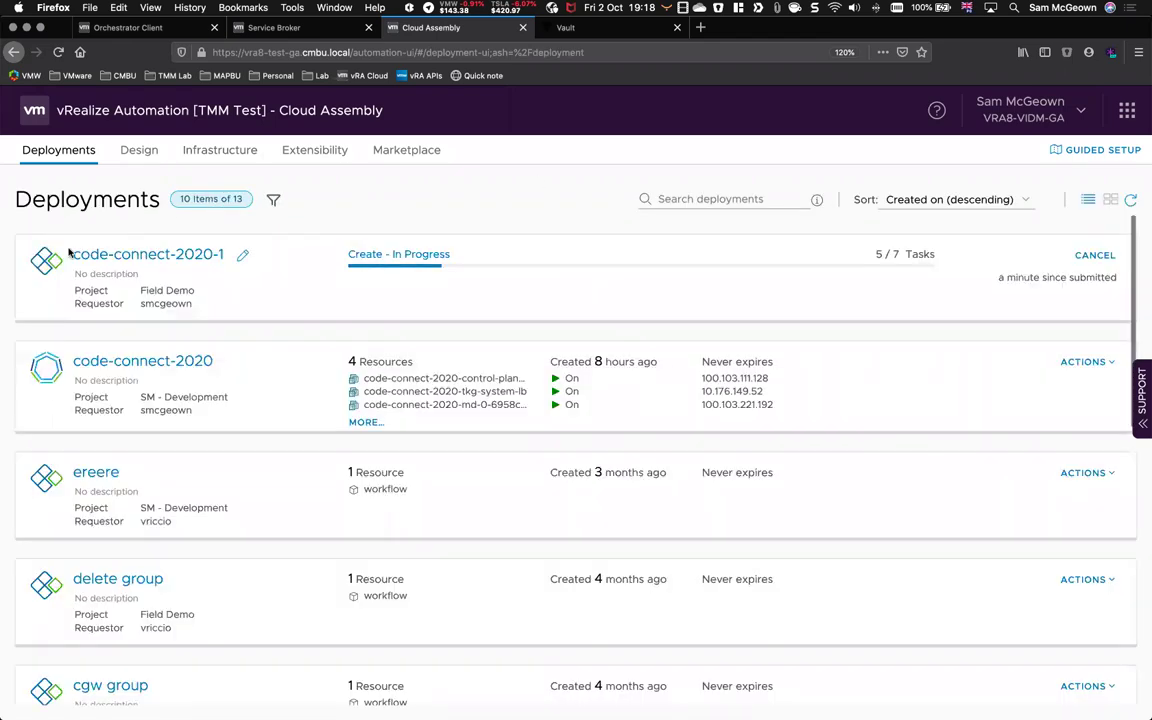
pyautogui.click(124, 150)
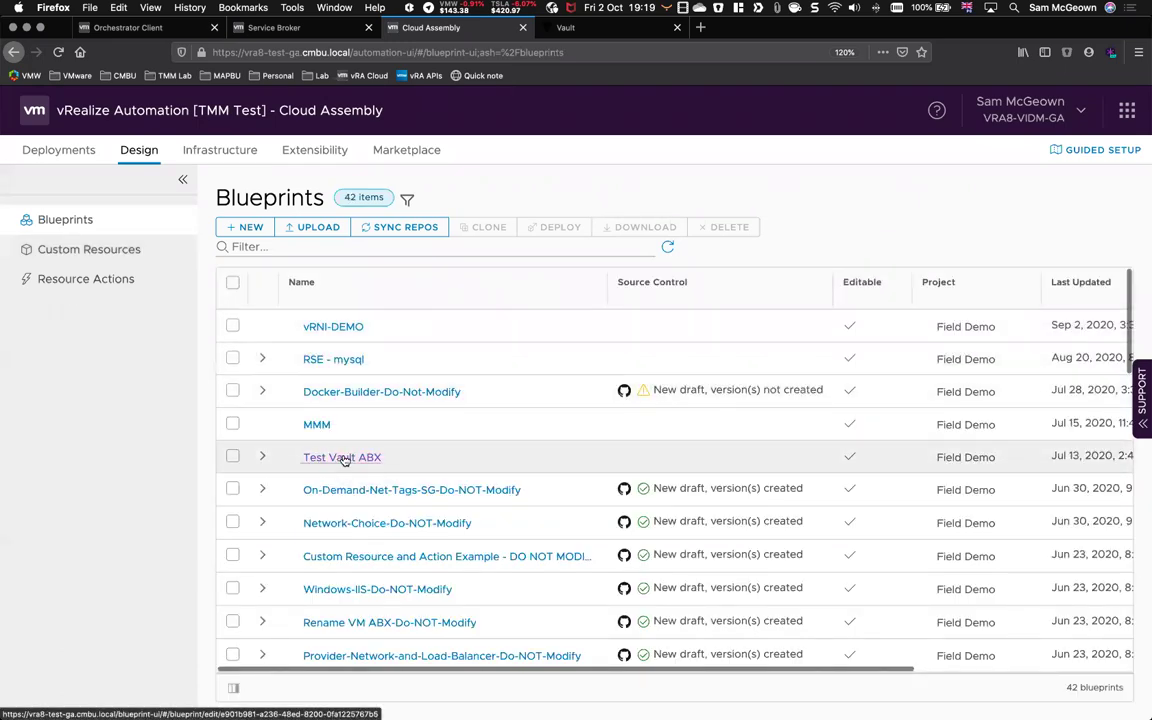
pyautogui.click(329, 457)
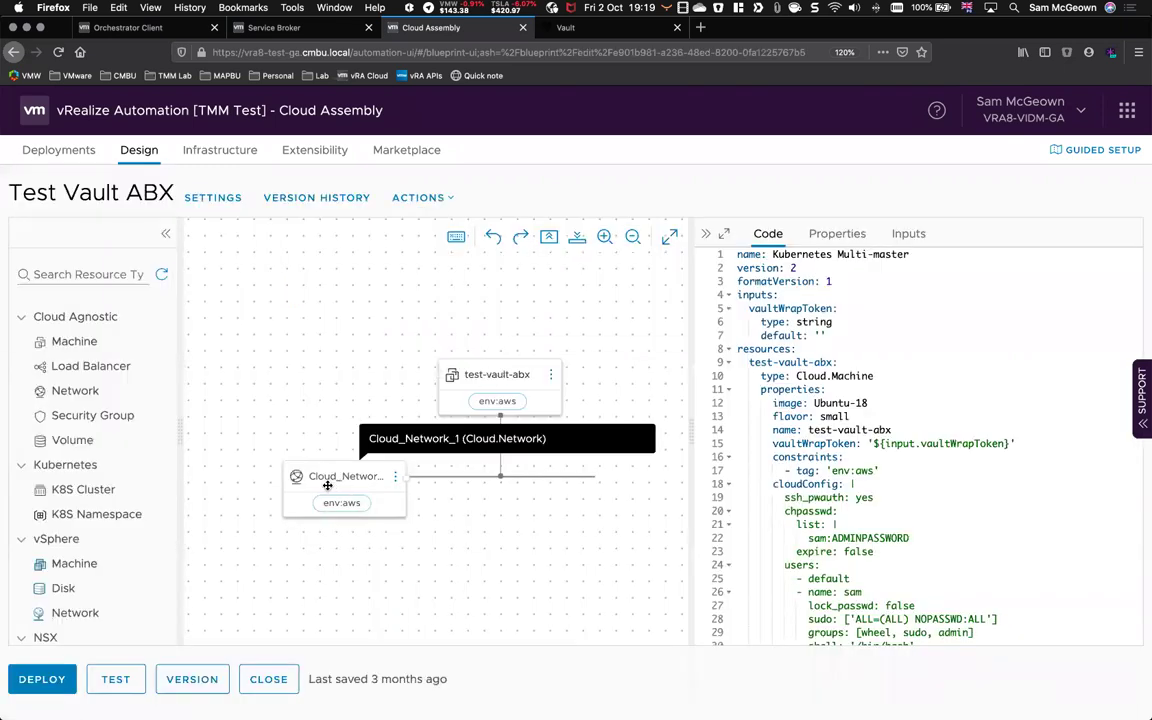
# - Examine the blueprint's vaultWrapToken input and how line 15 passes it to the test-vault-abx machine's property
pyautogui.moveTo(845, 328); pyautogui.dragTo(727, 310)
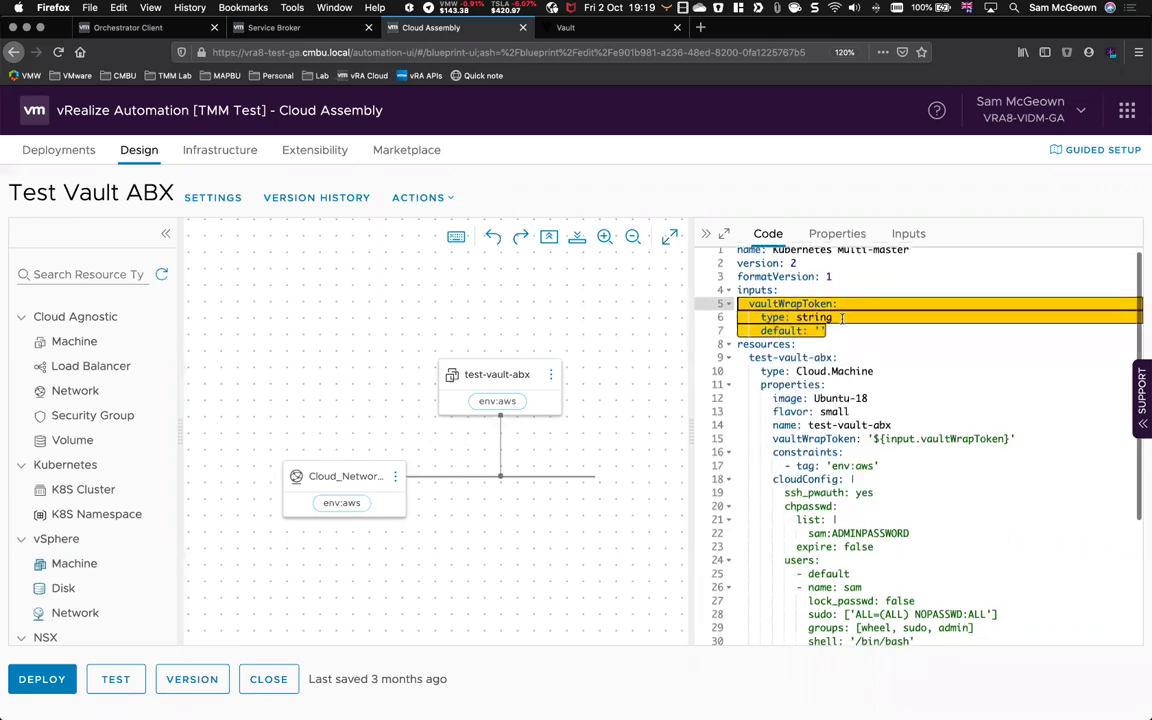
pyautogui.scroll(-1, 843, 320)
pyautogui.scroll(-5, 843, 320)
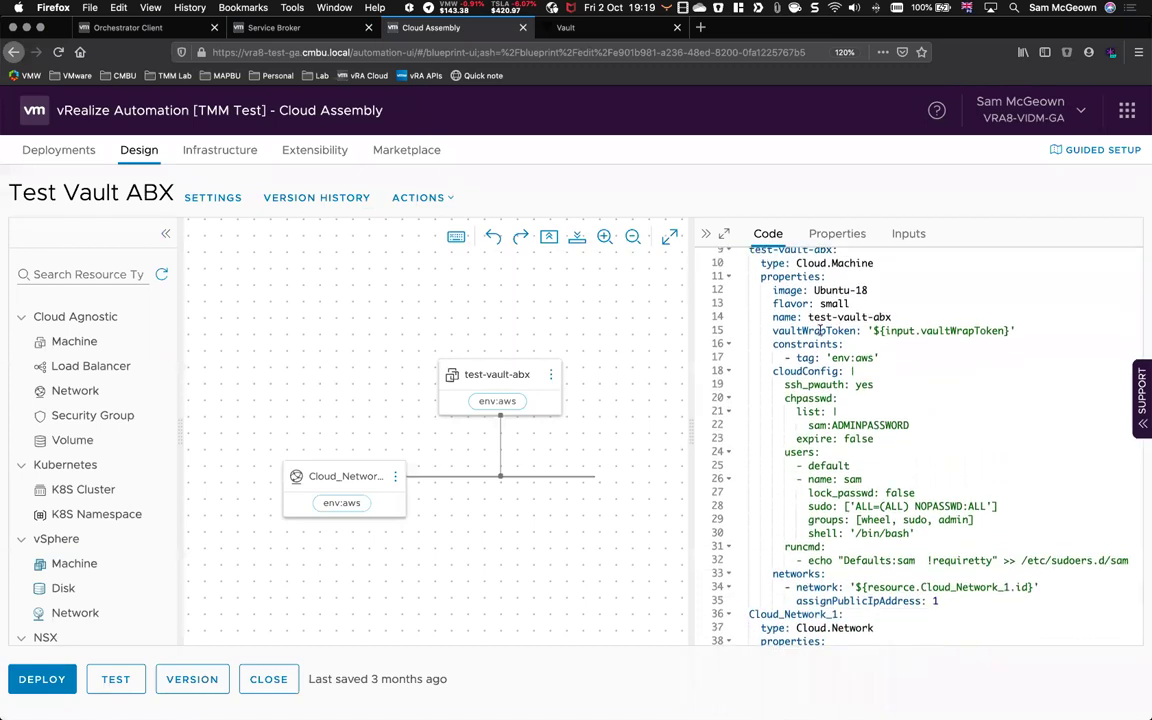
pyautogui.scroll(3, 820, 330)
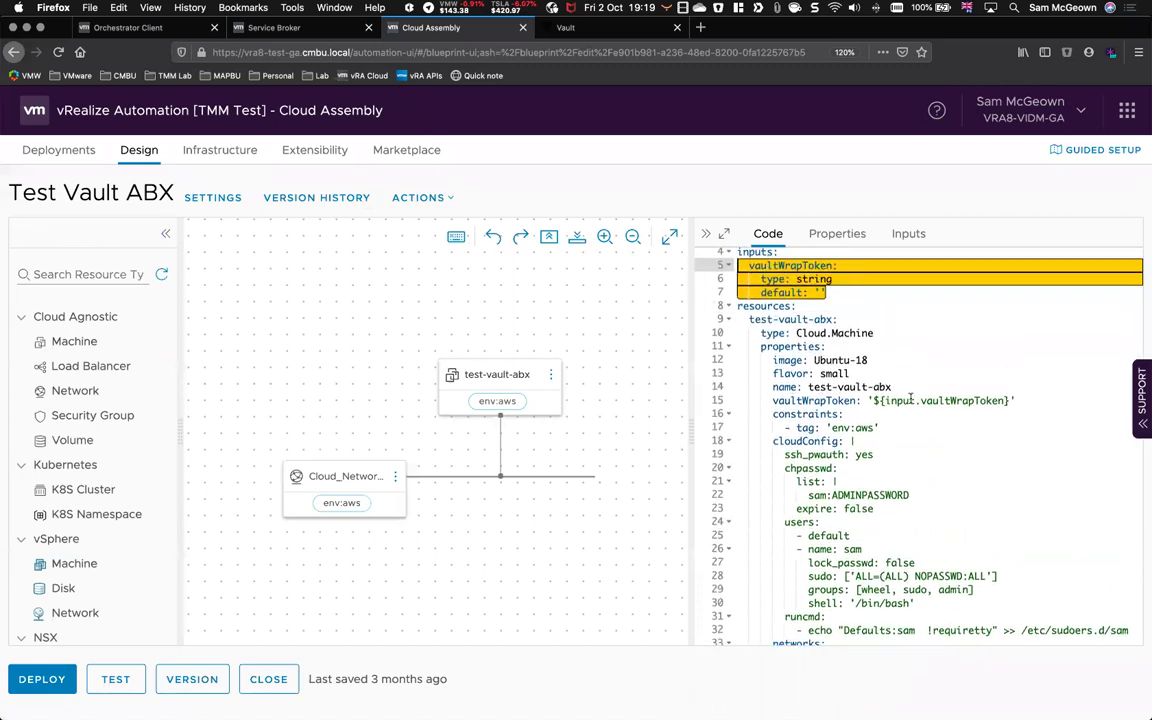
pyautogui.moveTo(1015, 400); pyautogui.dragTo(772, 400)
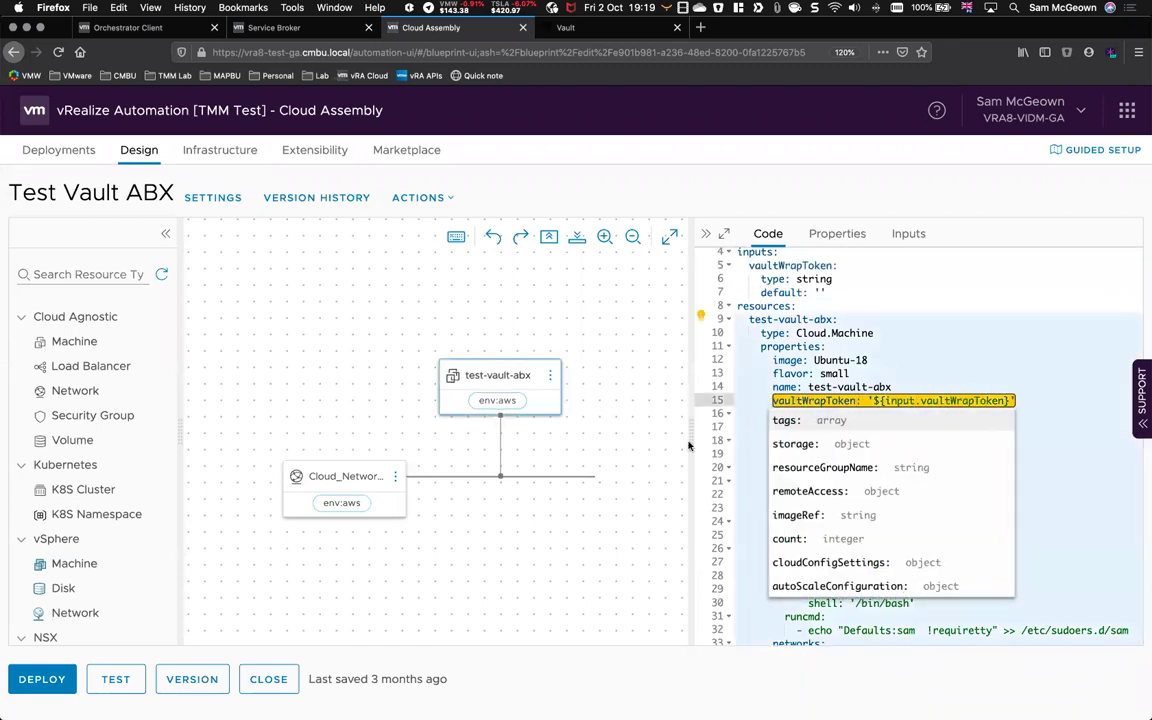
pyautogui.click(932, 424)
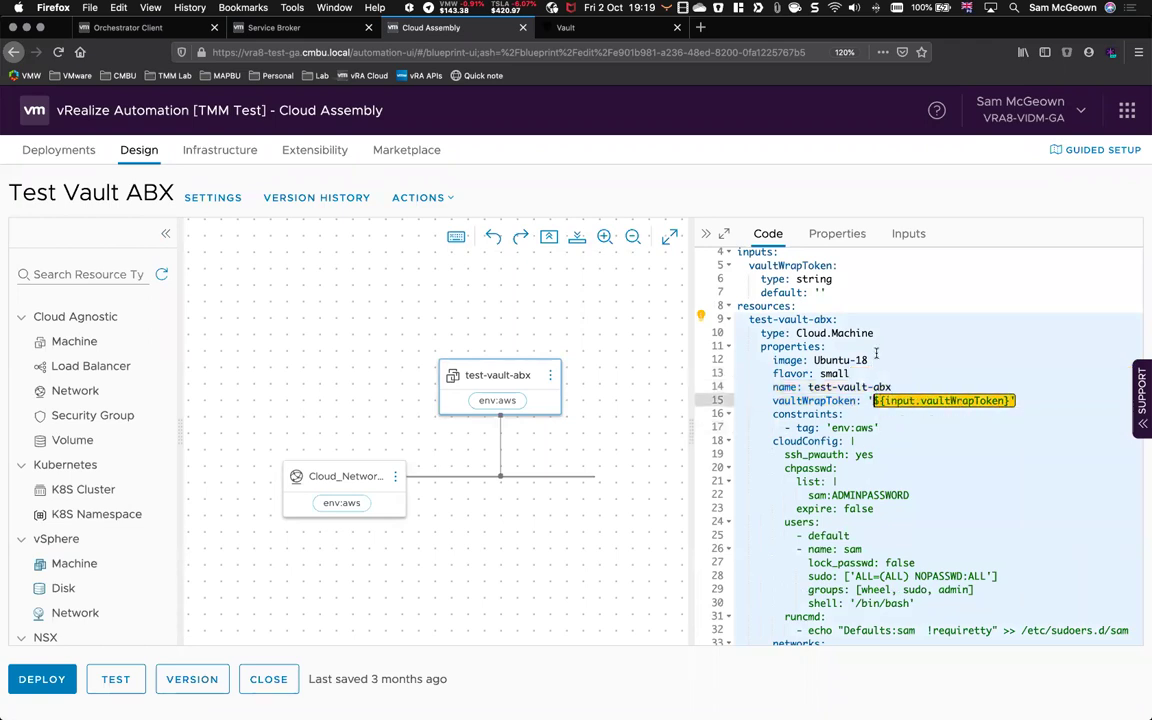
# - Review the machine's cloudConfig code, focusing on the chpasswd block and the password placeholder on line 22
pyautogui.scroll(-3, 878, 404)
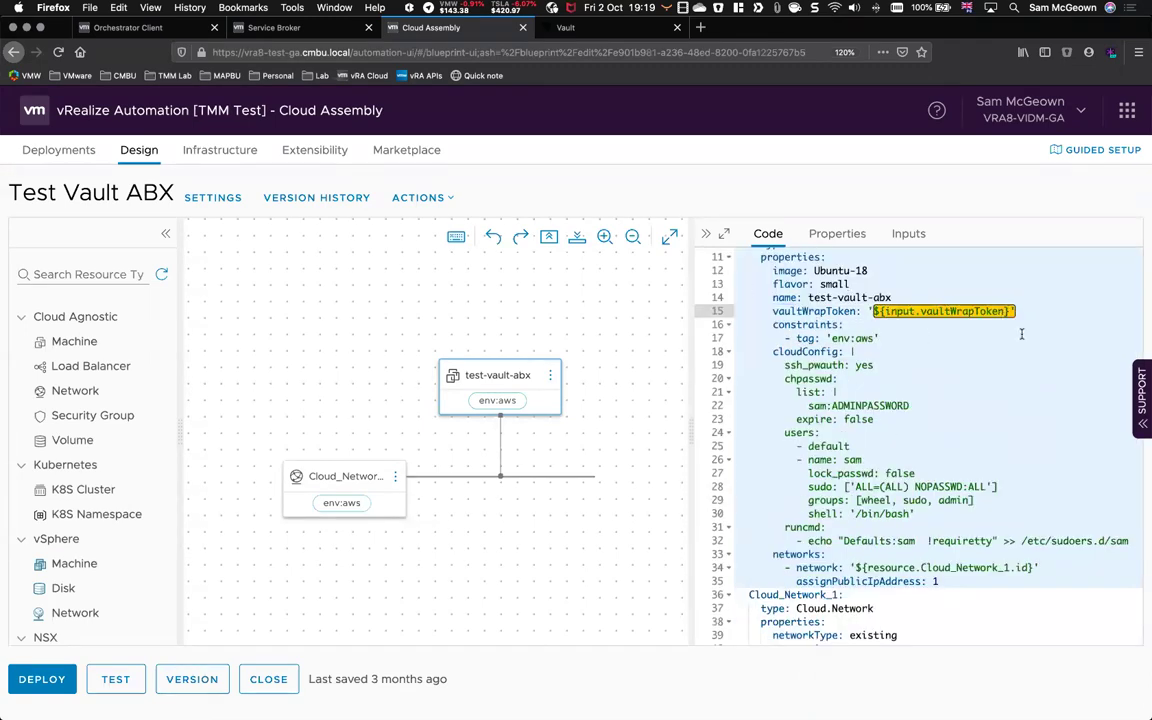
pyautogui.scroll(-1, 981, 383)
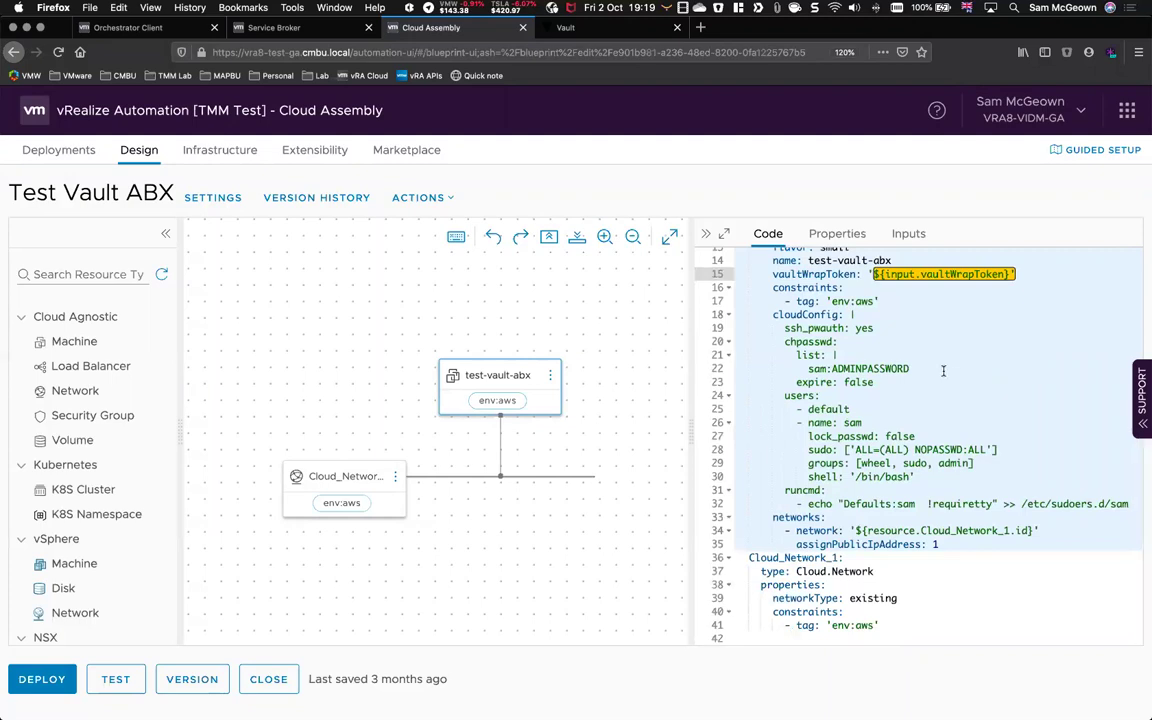
pyautogui.click(980, 372)
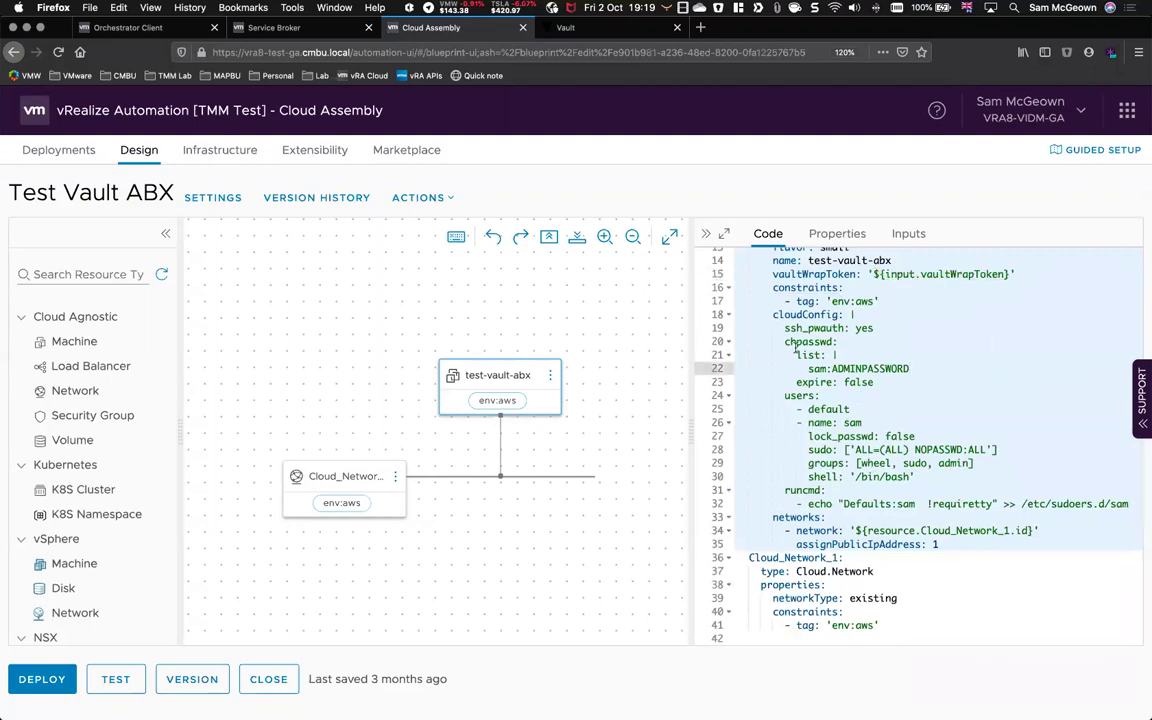
pyautogui.moveTo(797, 327); pyautogui.dragTo(886, 368)
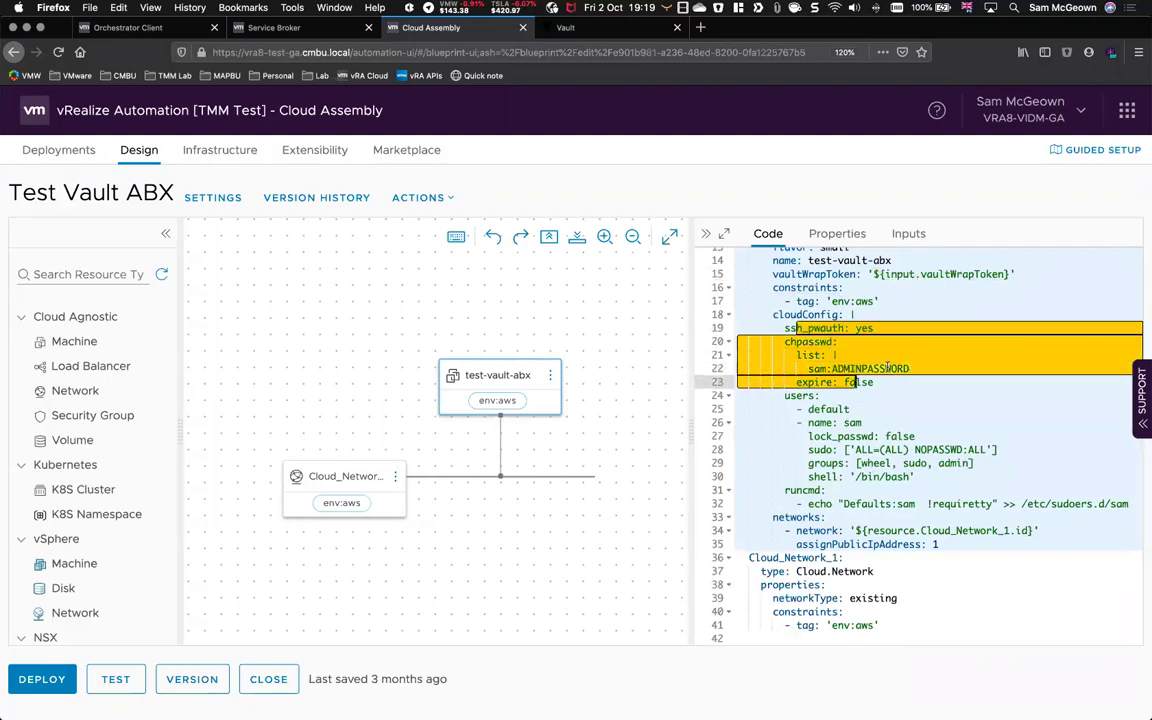
pyautogui.doubleClick(871, 369)
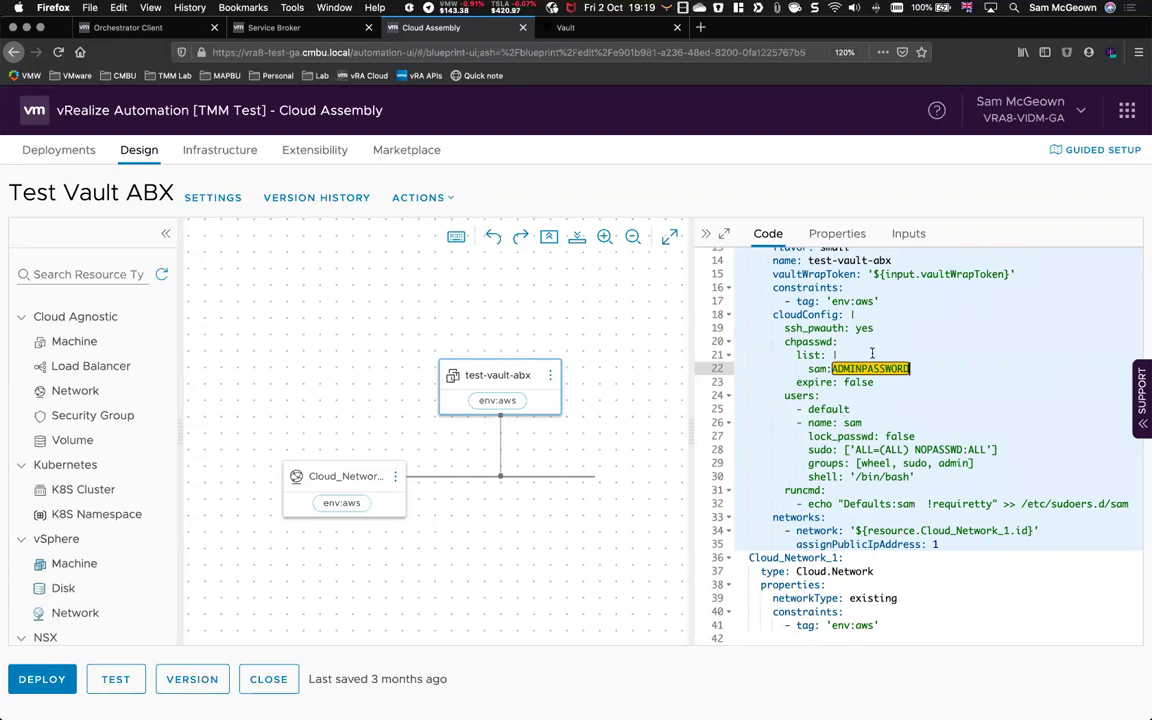
# - Recheck the vaultWrapToken property on line 15 against the blueprint input of the same name and the cloudConfig code
pyautogui.scroll(3, 872, 353)
pyautogui.moveTo(1015, 368); pyautogui.dragTo(771, 368)
pyautogui.hotkey('ctrl', 'space')
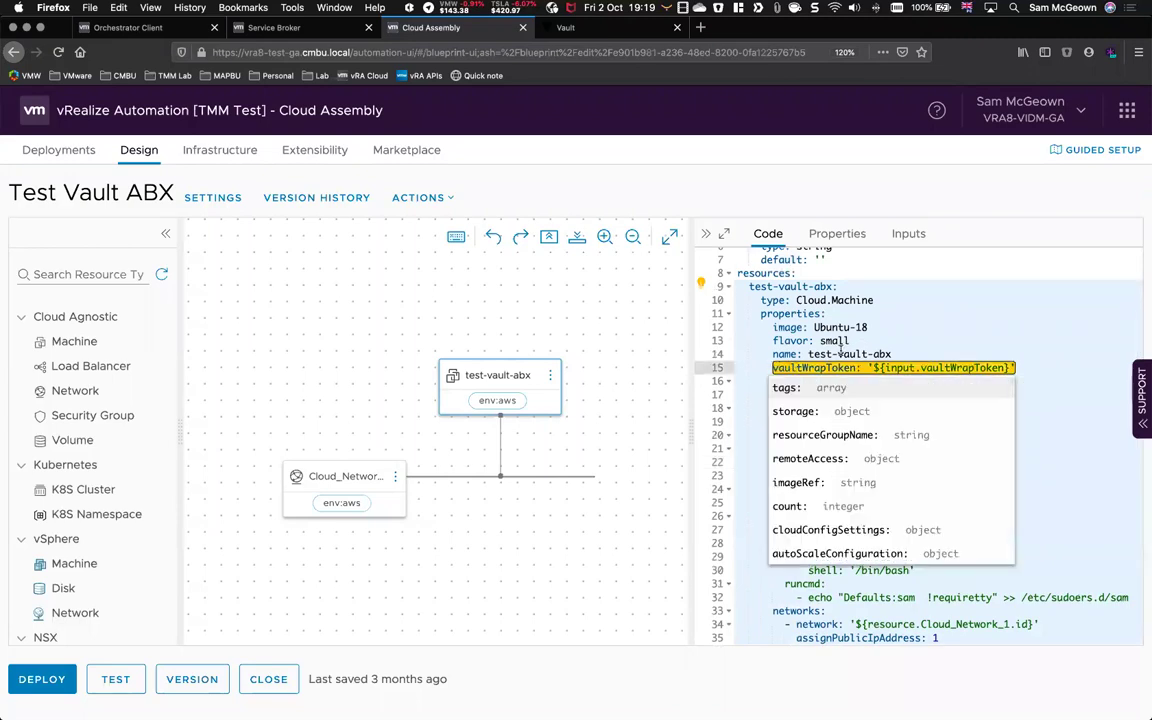
pyautogui.scroll(2, 820, 330)
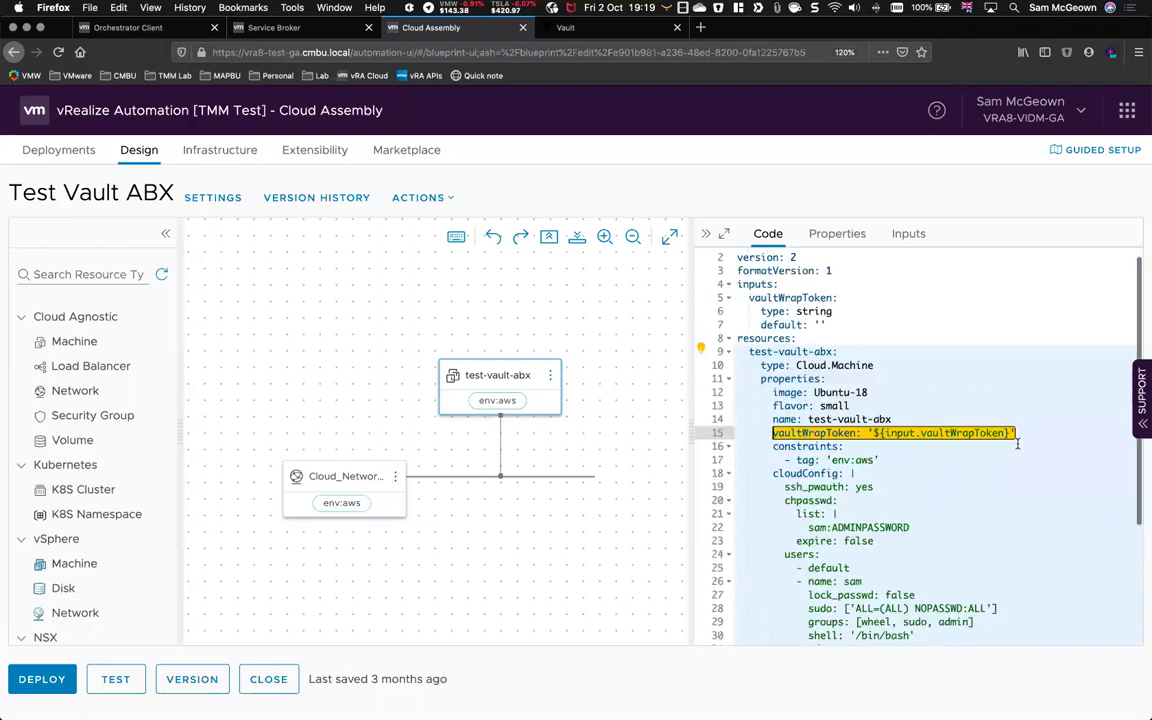
pyautogui.doubleClick(797, 298)
pyautogui.scroll(-5, 914, 457)
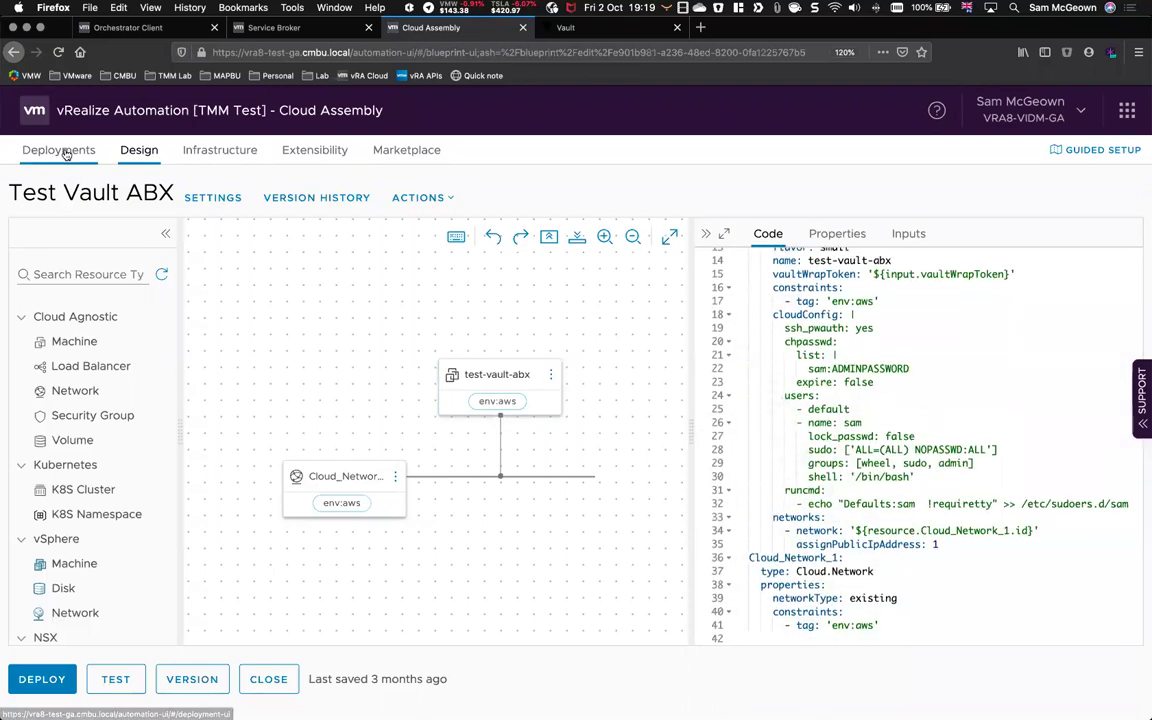
# - Browse the extensibility action library in Cloud Assembly for the Vault-related actions
pyautogui.click(311, 152)
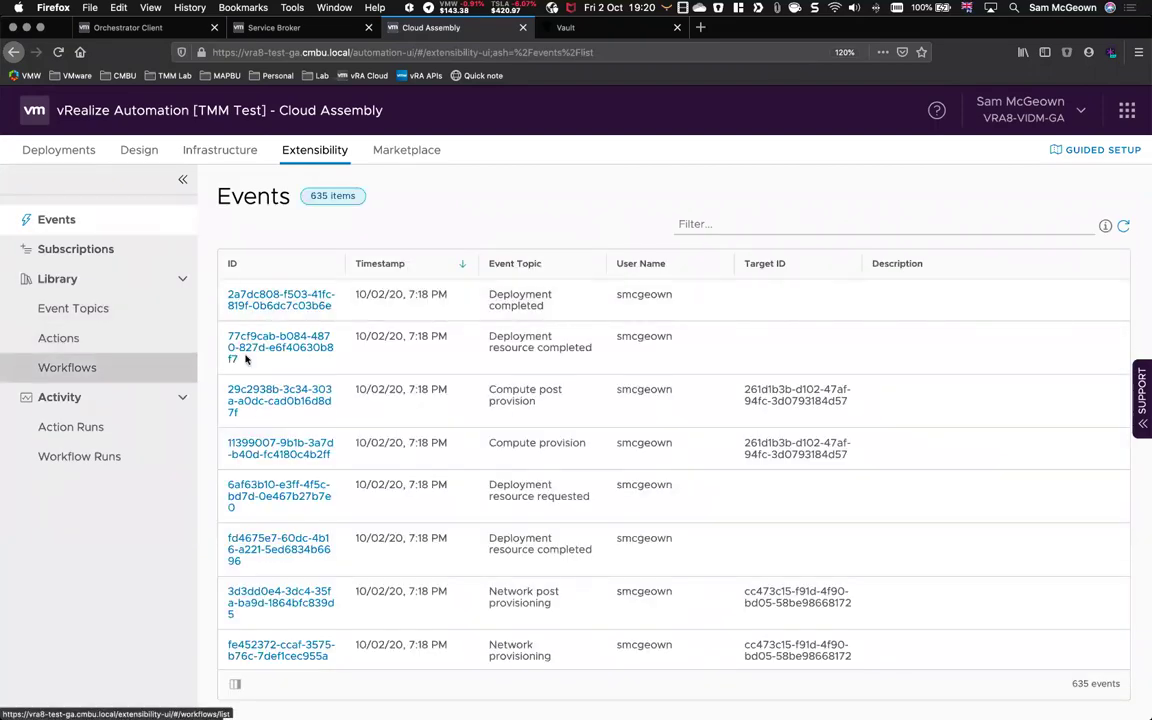
pyautogui.click(54, 342)
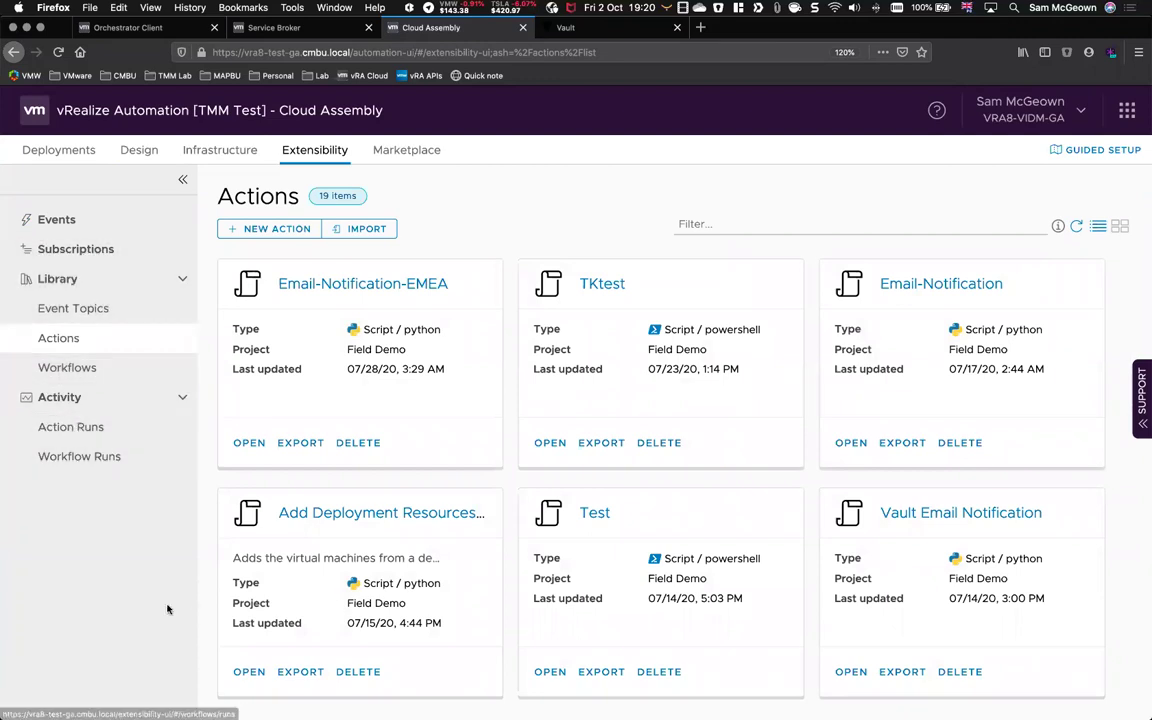
pyautogui.scroll(-2, 518, 441)
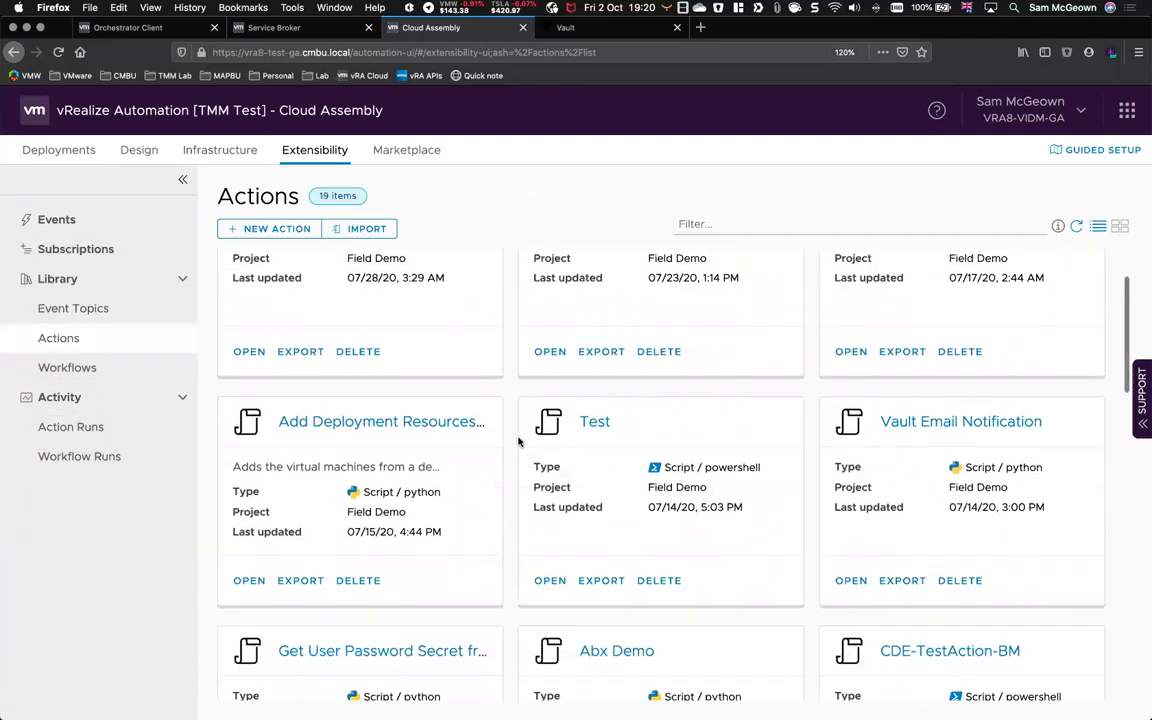
pyautogui.scroll(-4, 540, 442)
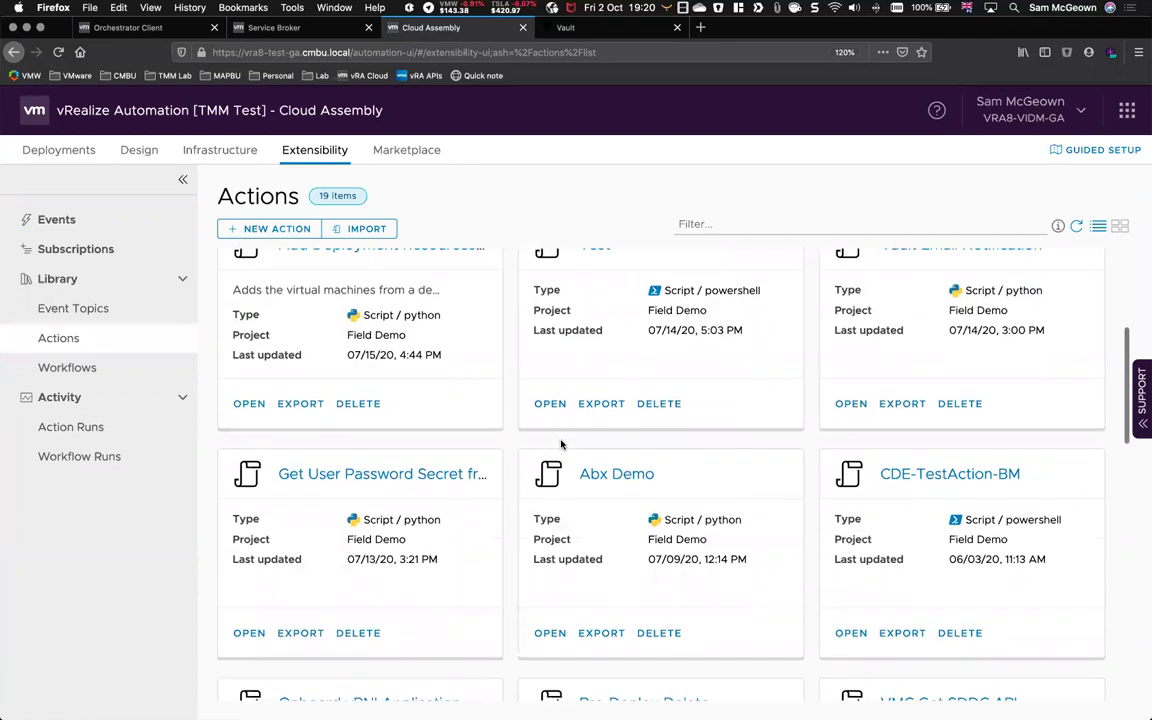
pyautogui.scroll(4, 75, 410)
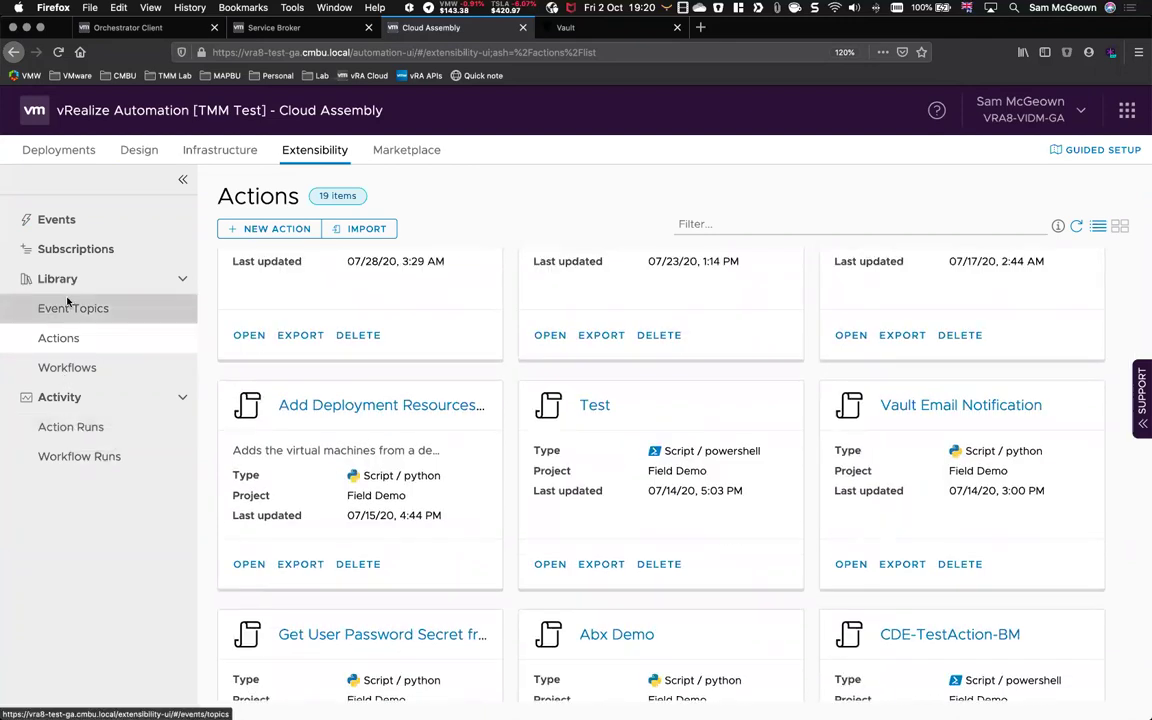
# - Open the Vault ABX Demo - Deploy subscription and review its event topic, blueprint condition, assigned action and blocking settings
pyautogui.click(68, 250)
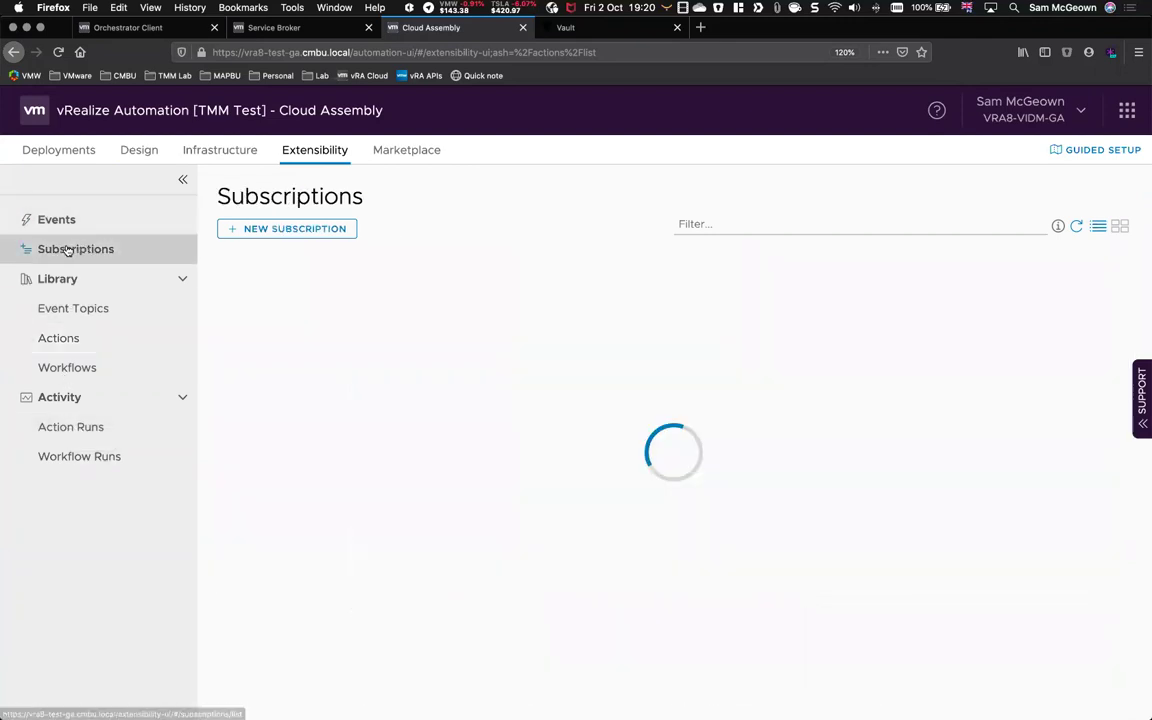
pyautogui.scroll(-1, 920, 272)
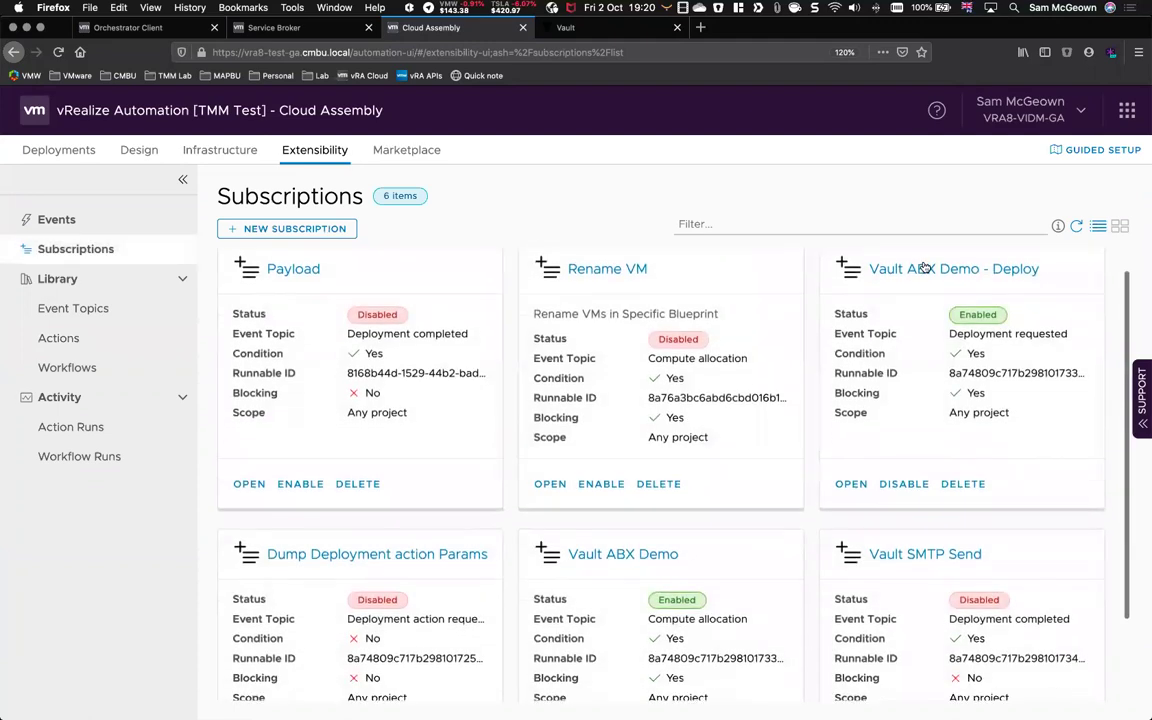
pyautogui.click(828, 270)
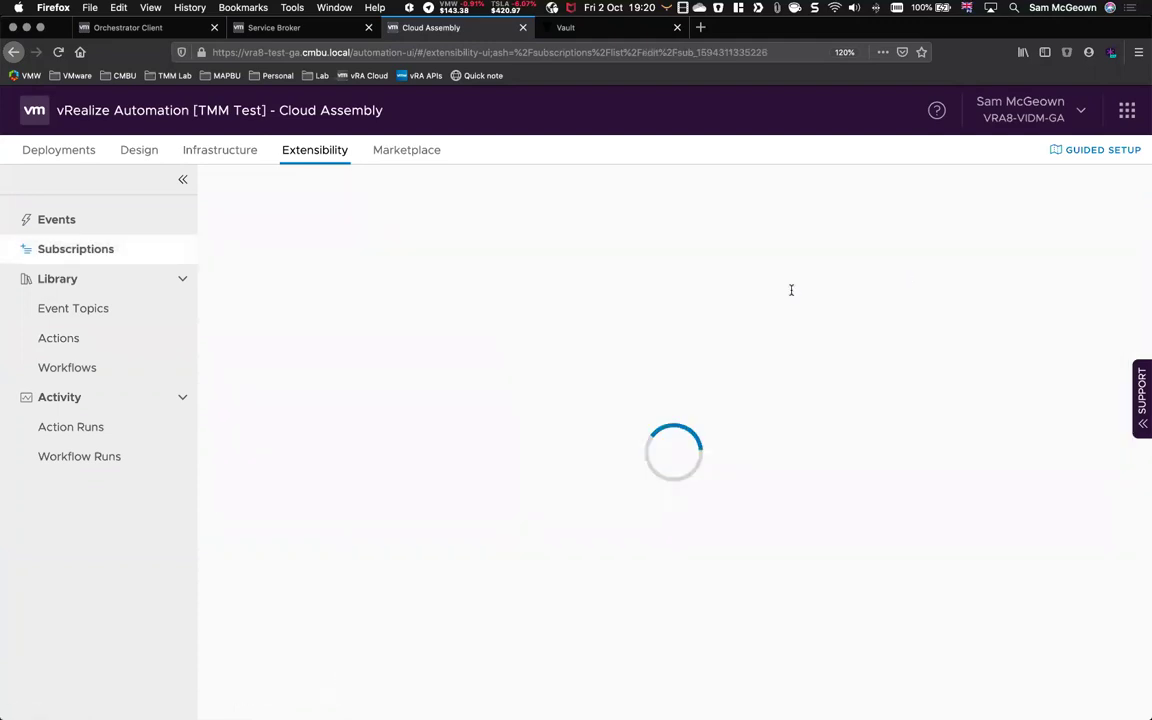
pyautogui.scroll(-2, 275, 306)
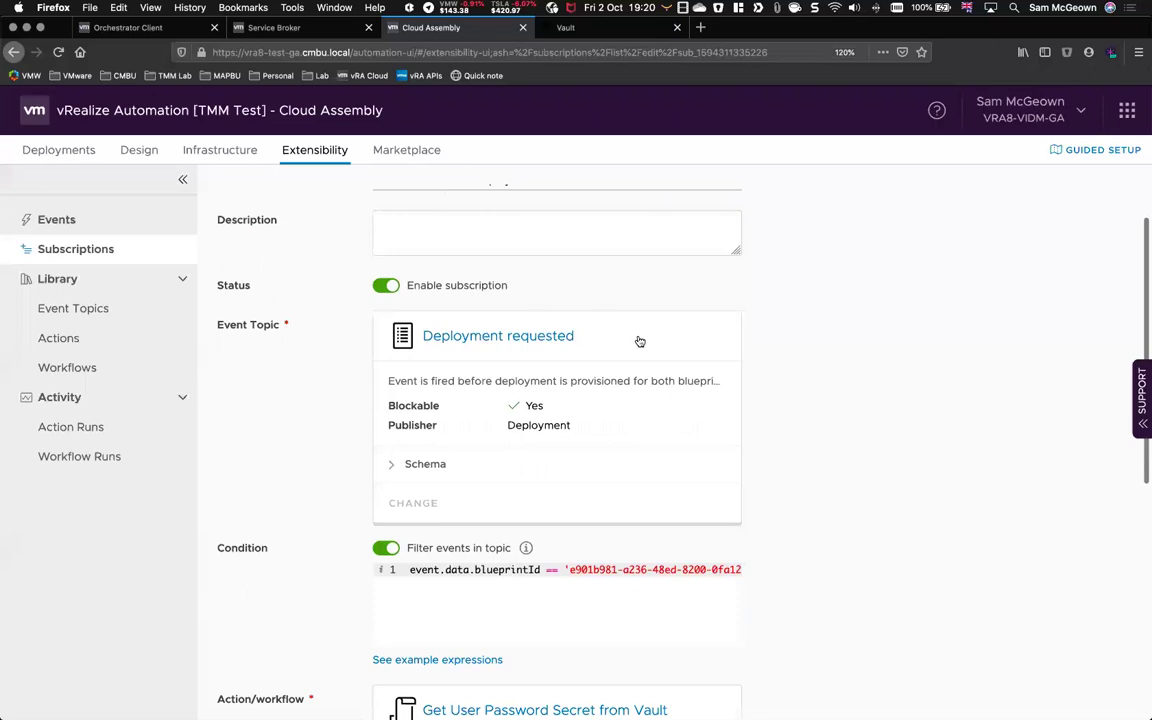
pyautogui.scroll(-2, 428, 363)
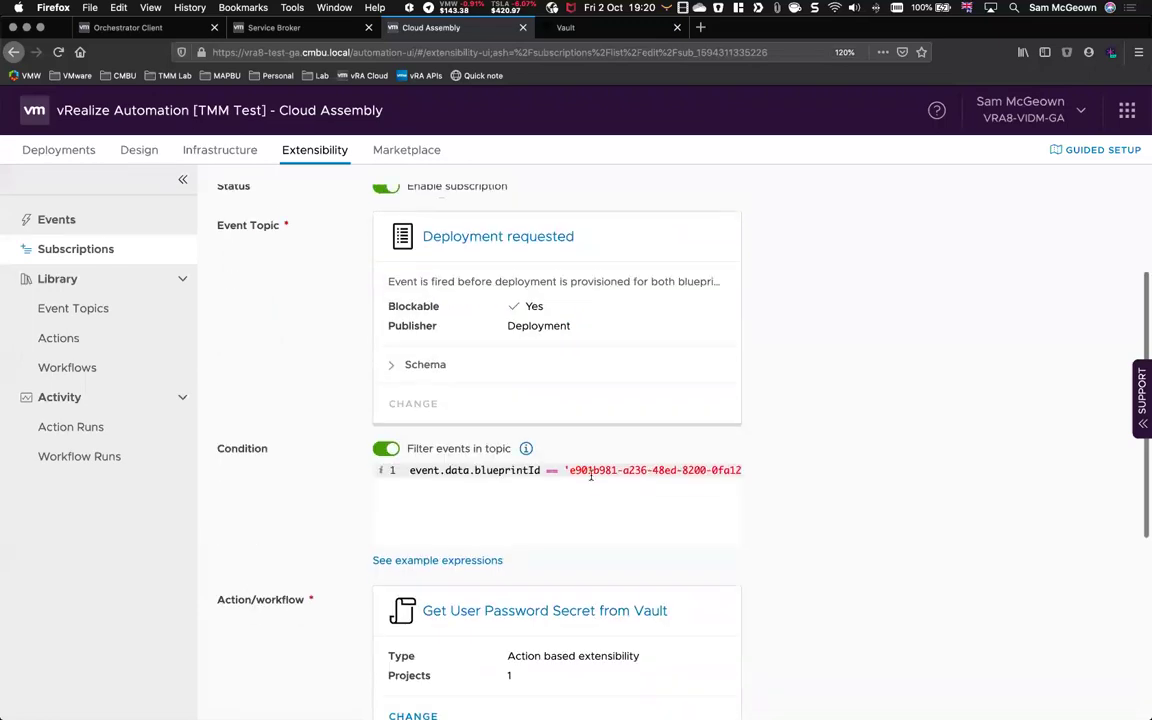
pyautogui.scroll(-2, 216, 478)
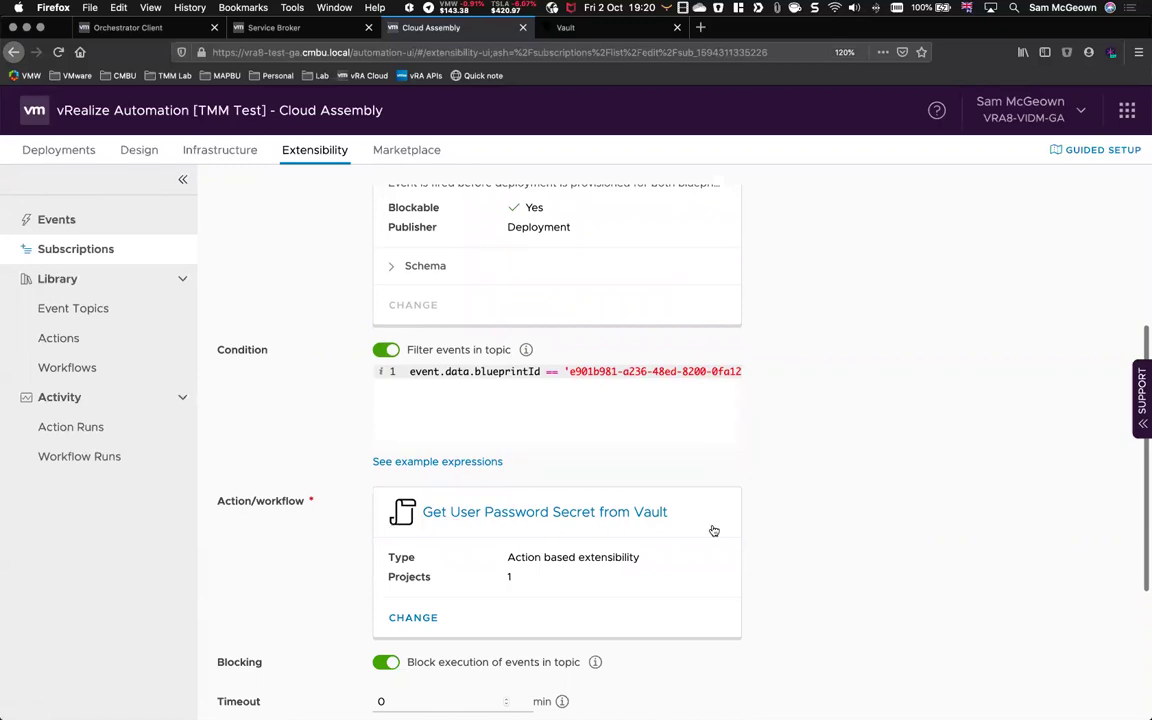
pyautogui.scroll(-3, 967, 467)
pyautogui.scroll(-3, 820, 435)
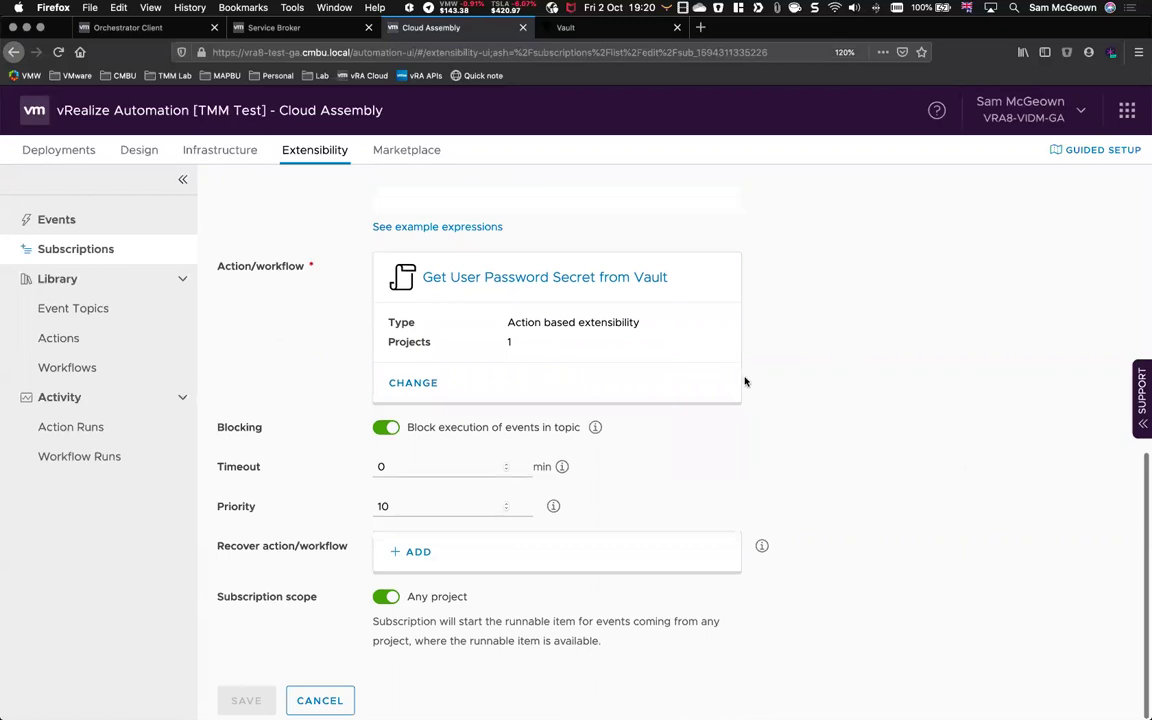
pyautogui.scroll(2, 745, 381)
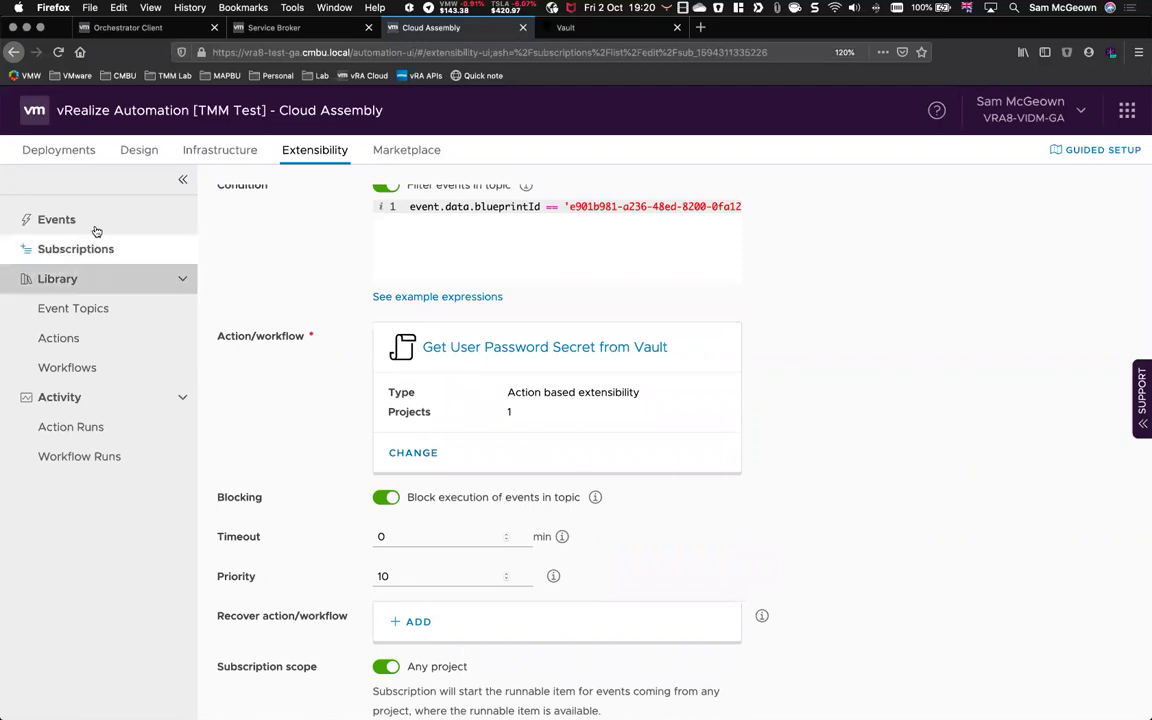
# - Open the Get User Password Secret from Vault action from the extensibility action library
pyautogui.click(62, 340)
pyautogui.scroll(-5, 708, 336)
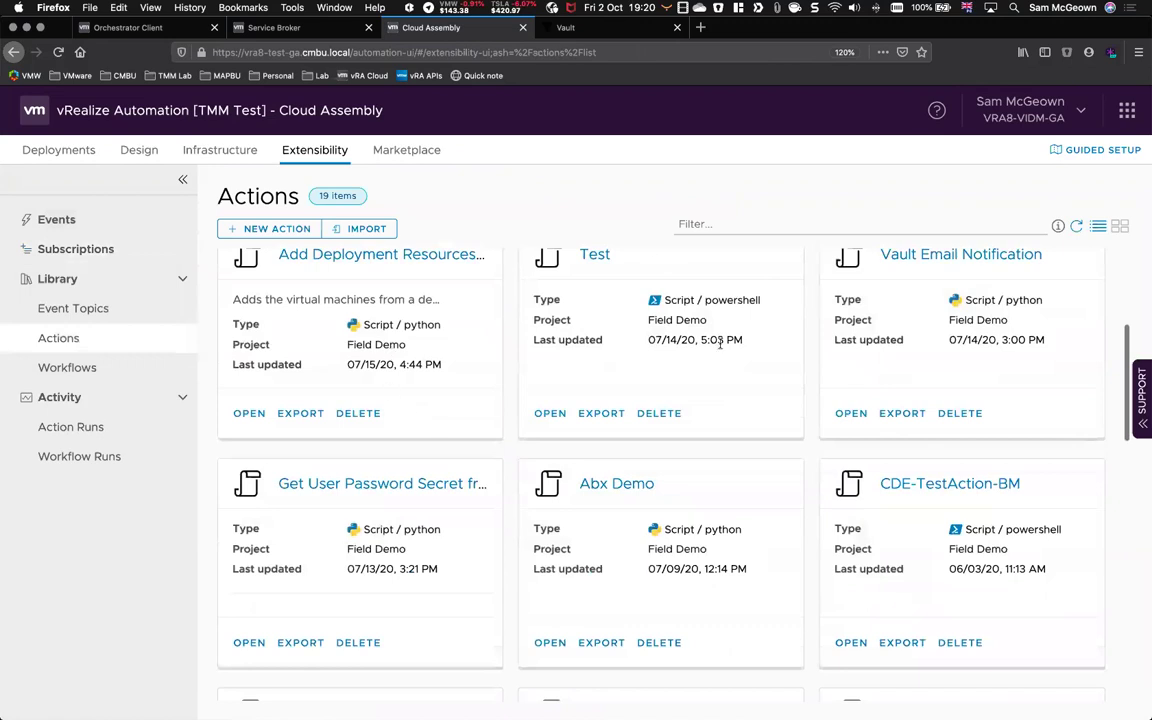
pyautogui.click(372, 486)
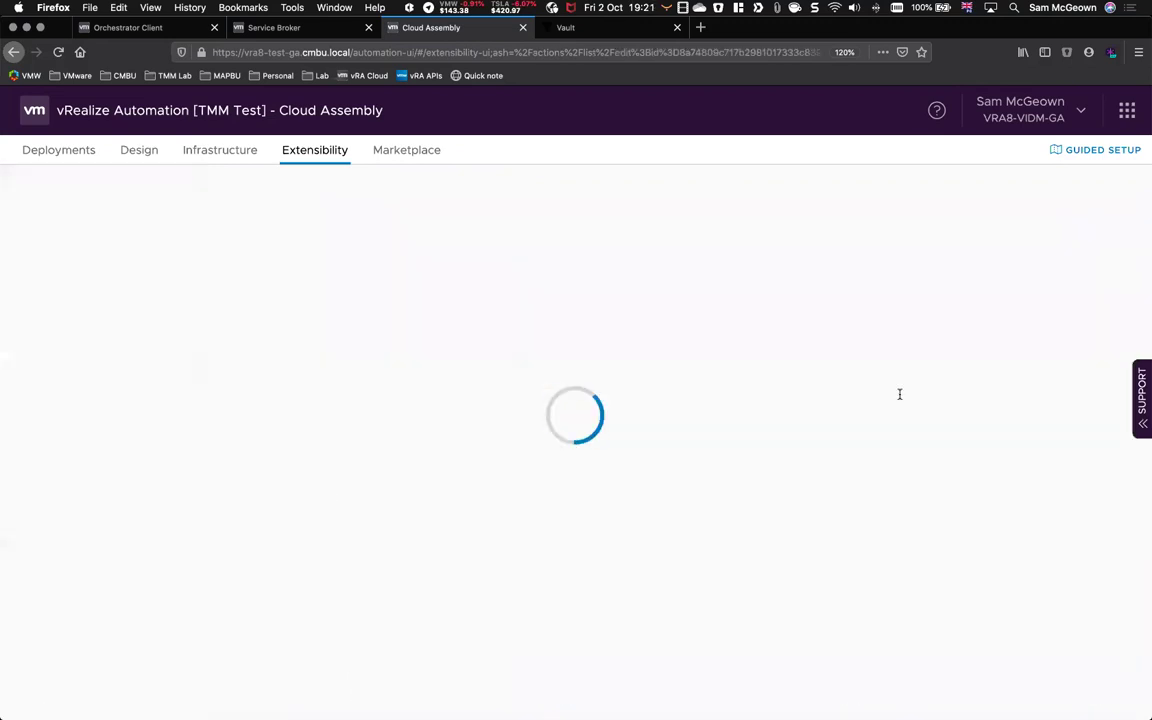
# - Examine the script's hvac and urllib3 imports and the disable_warnings call on lines 1 to 3
pyautogui.click(404, 320)
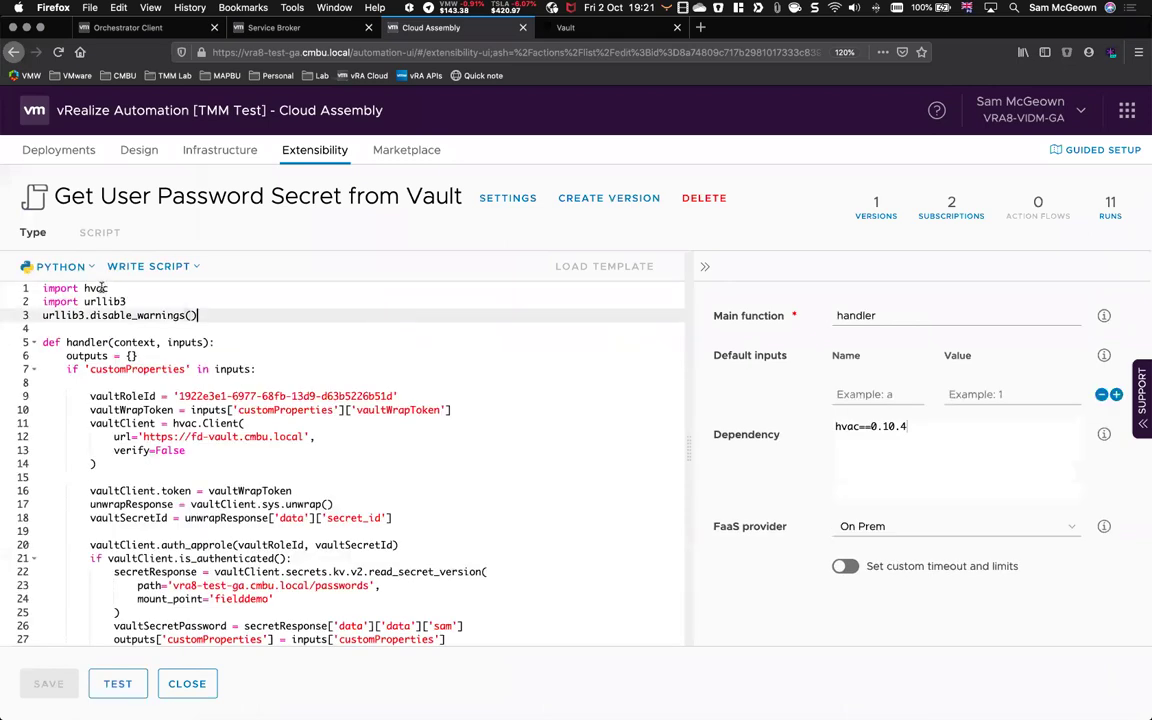
pyautogui.doubleClick(98, 288)
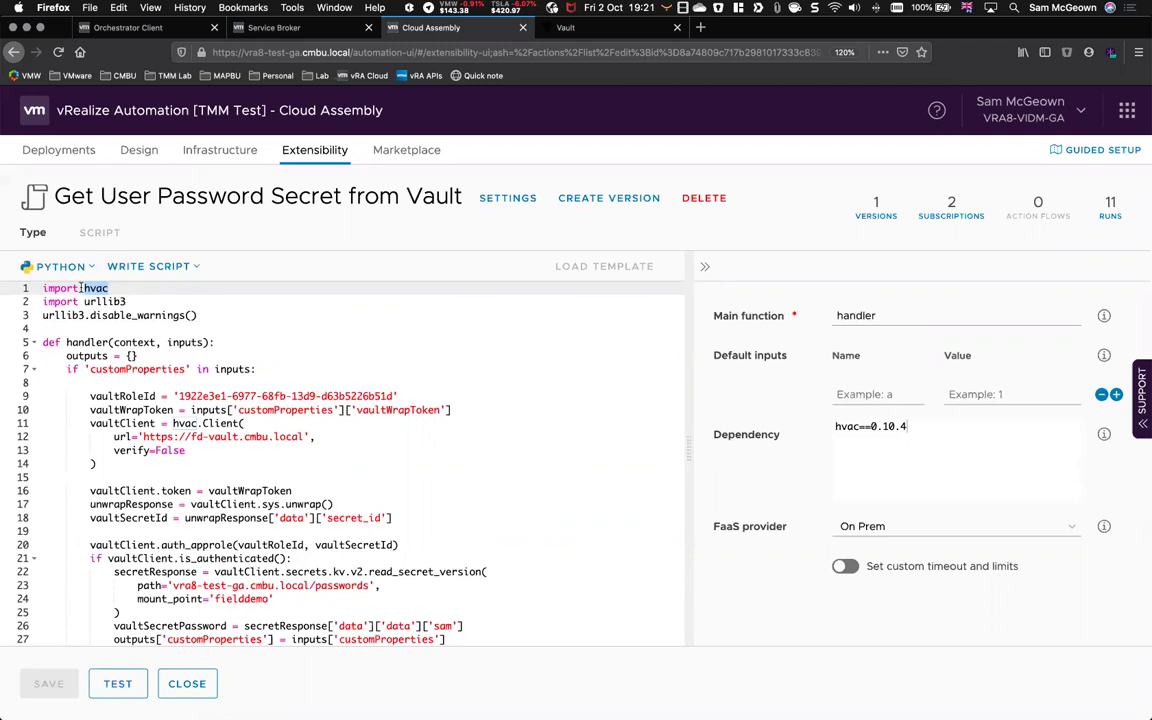
pyautogui.click(131, 301)
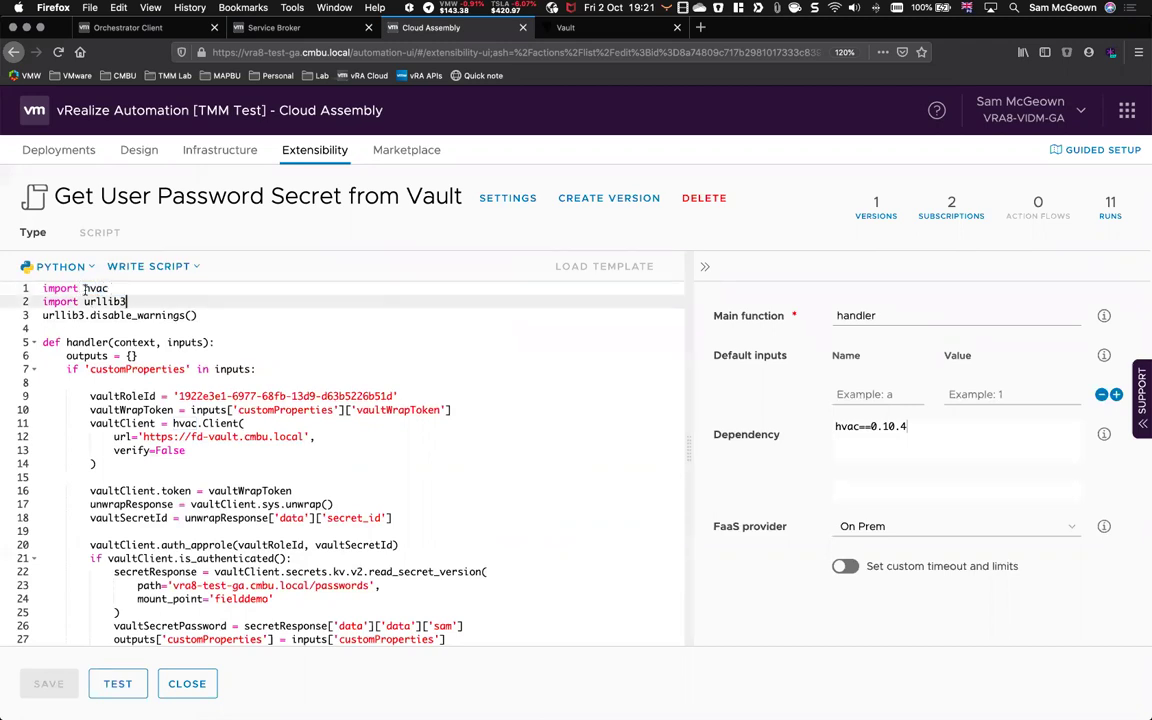
pyautogui.doubleClick(110, 301)
pyautogui.click(122, 313)
pyautogui.press('End')
pyautogui.hotkey('shift', 'Up')
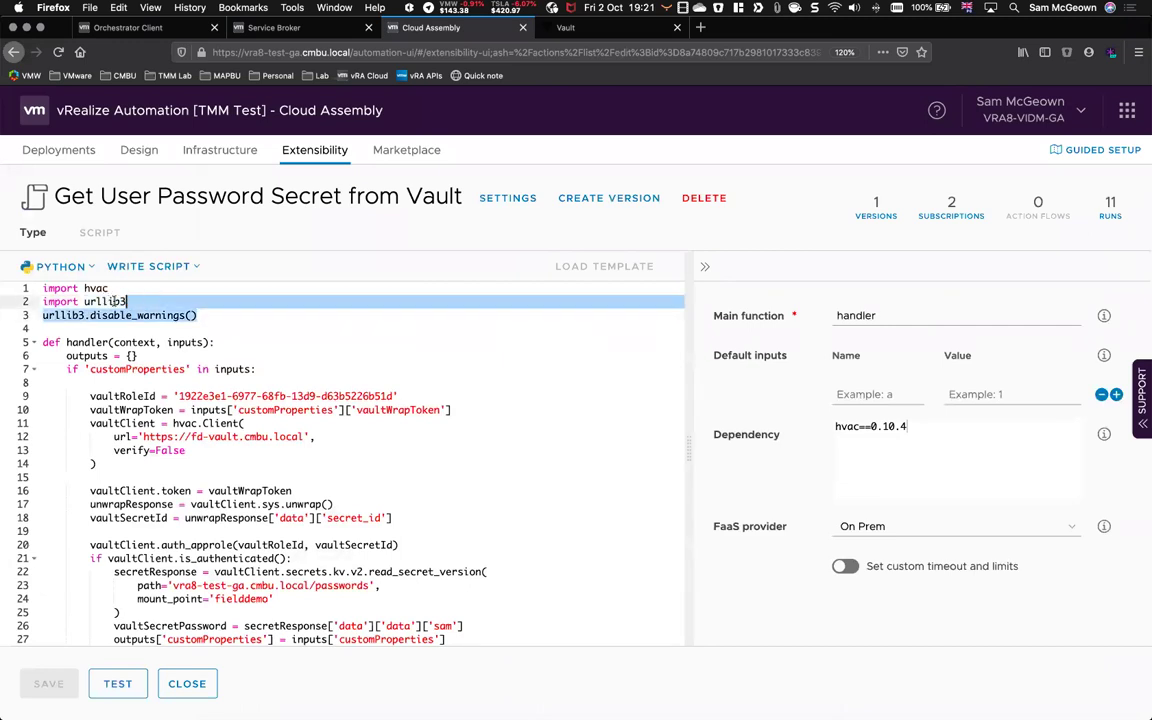
pyautogui.click(212, 324)
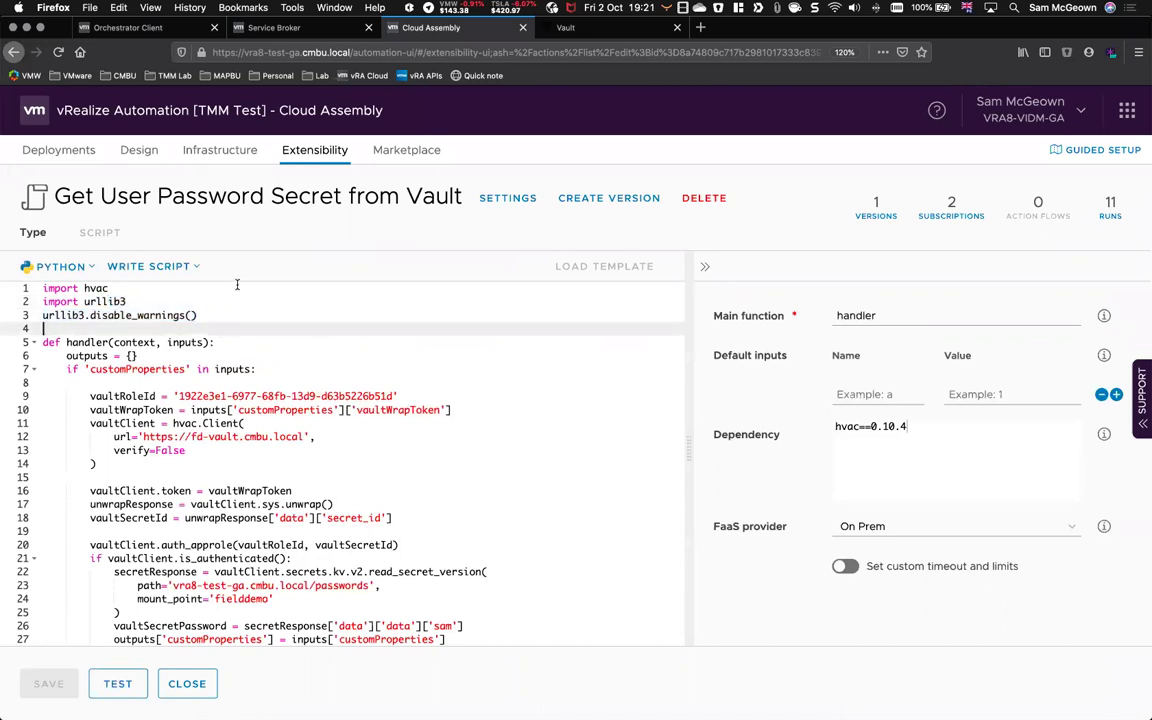
# - Compare the handler code with the ABX action flow on the PowerPoint Vault workflow slide, returning to the action script in Firefox
pyautogui.scroll(-1, 237, 285)
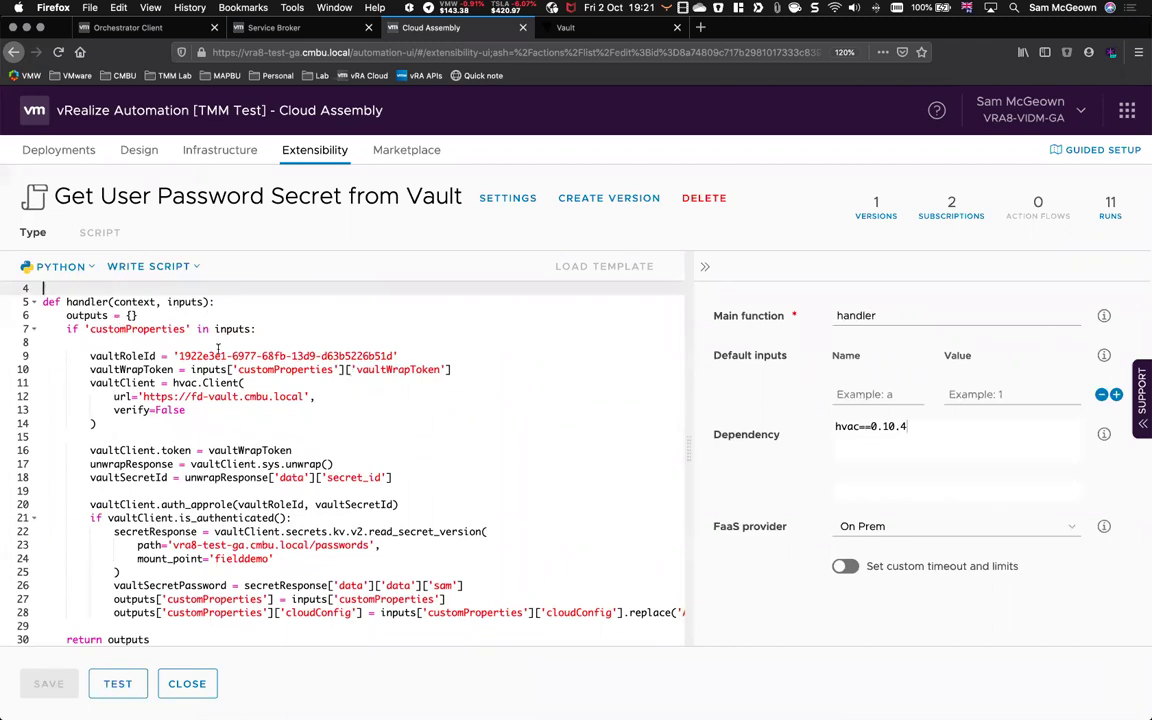
pyautogui.scroll(-1, 217, 348)
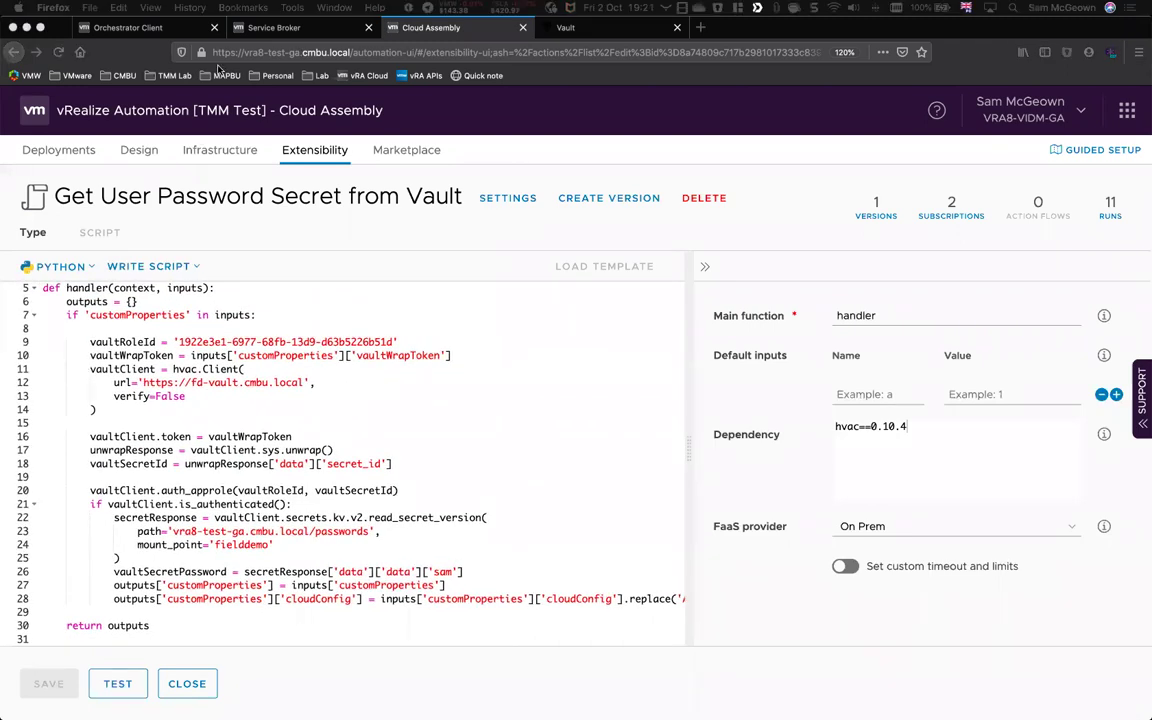
pyautogui.press('super+Tab')
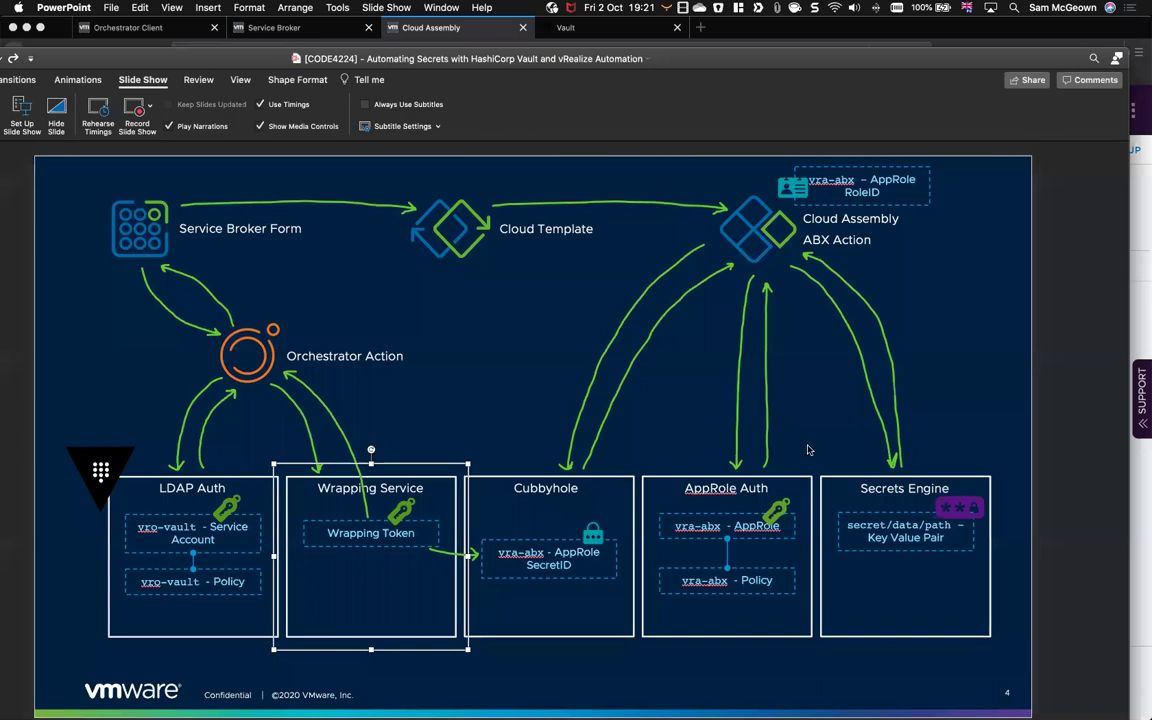
pyautogui.moveTo(450, 58); pyautogui.dragTo(116, 22)
pyautogui.press('super+Tab')
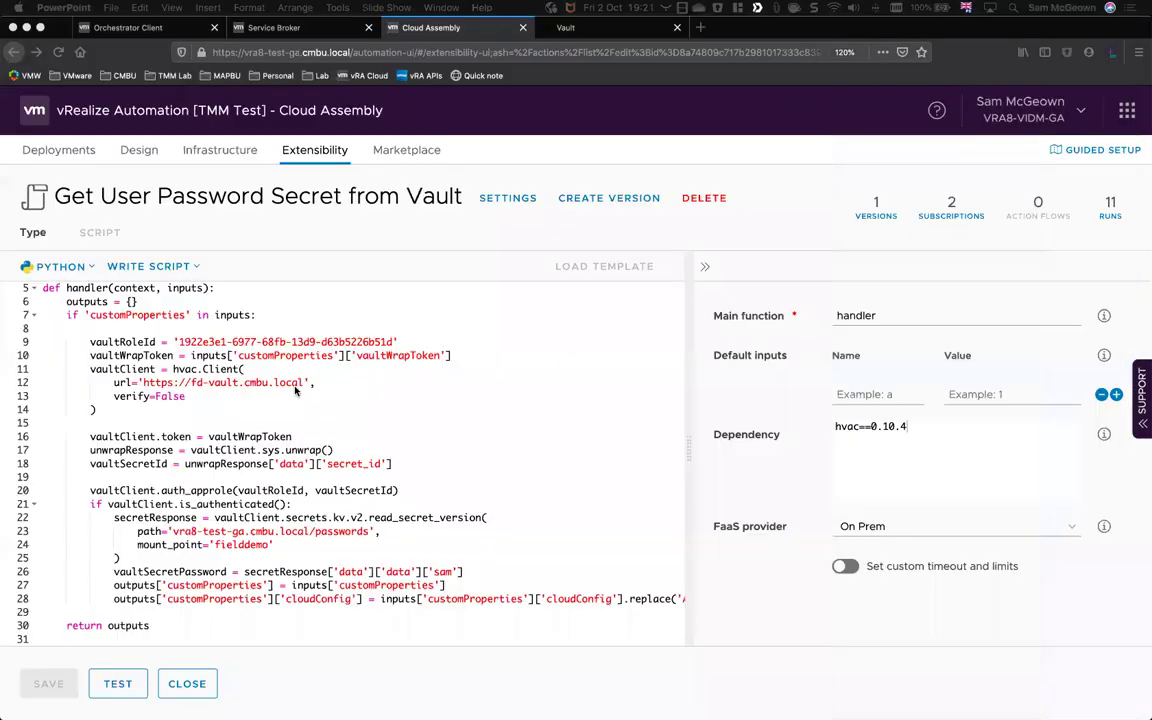
# - Examine the handler's vaultRoleId and vaultWrapToken variables, the hvac client's URL and verify settings, and the token assignment on line 16
pyautogui.moveTo(91, 343); pyautogui.dragTo(401, 340)
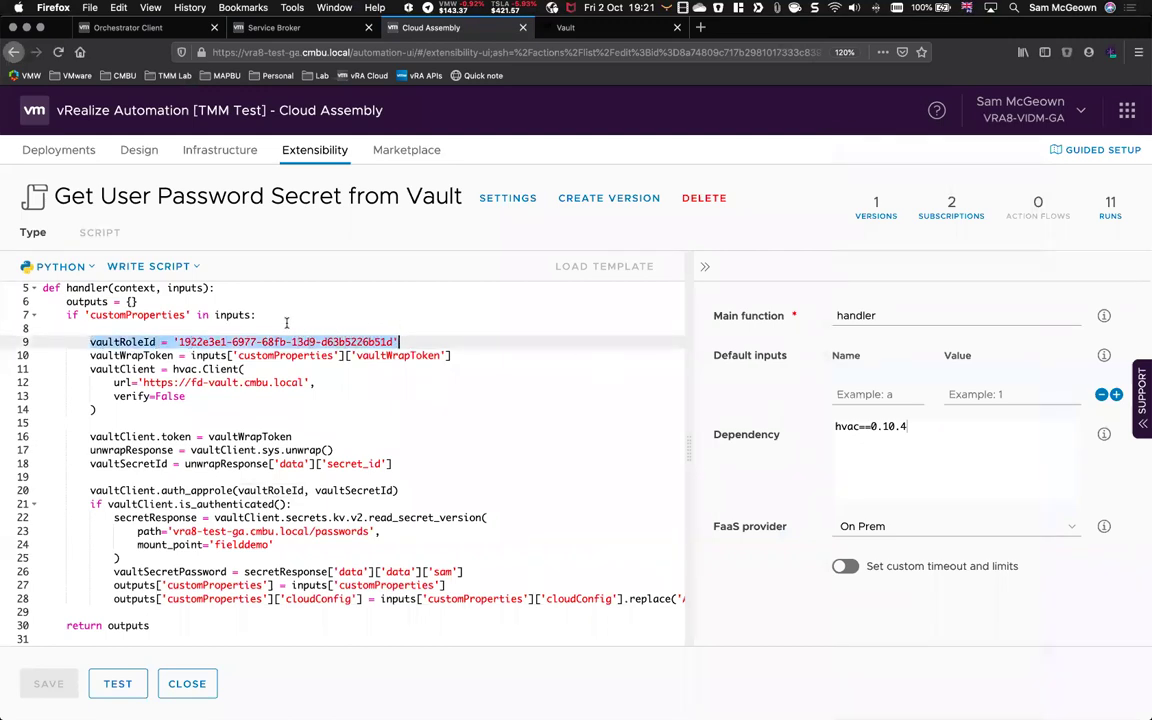
pyautogui.click(92, 355)
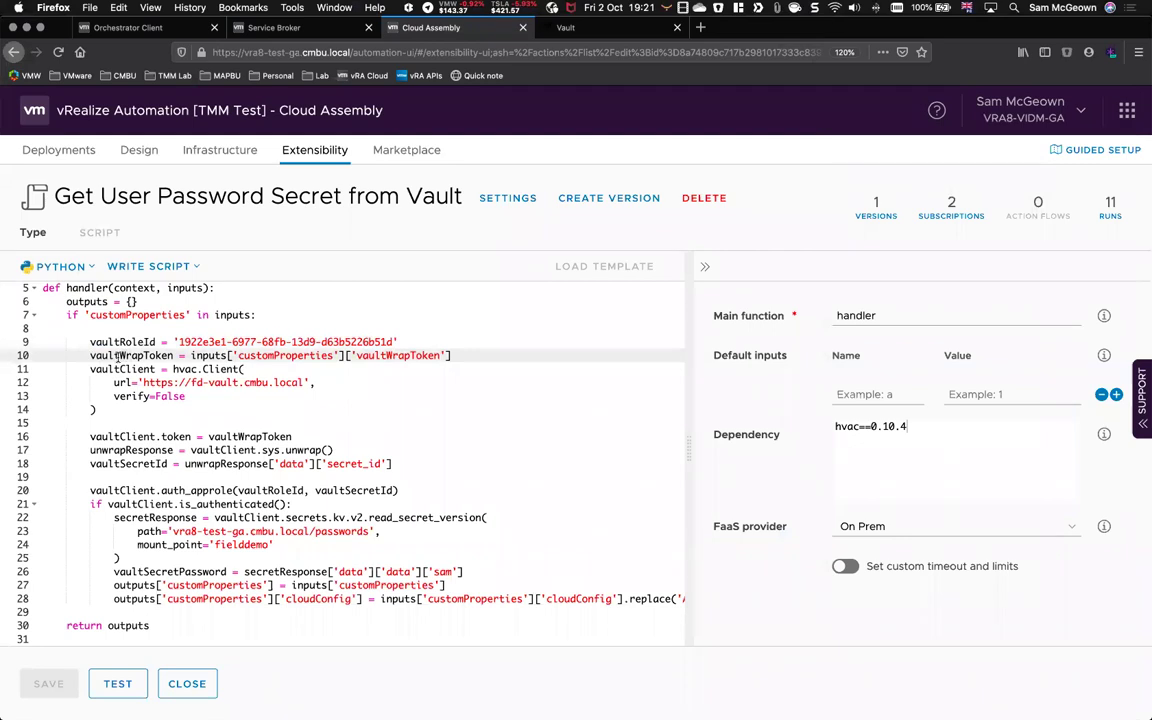
pyautogui.moveTo(92, 355); pyautogui.dragTo(432, 355)
pyautogui.click(431, 378)
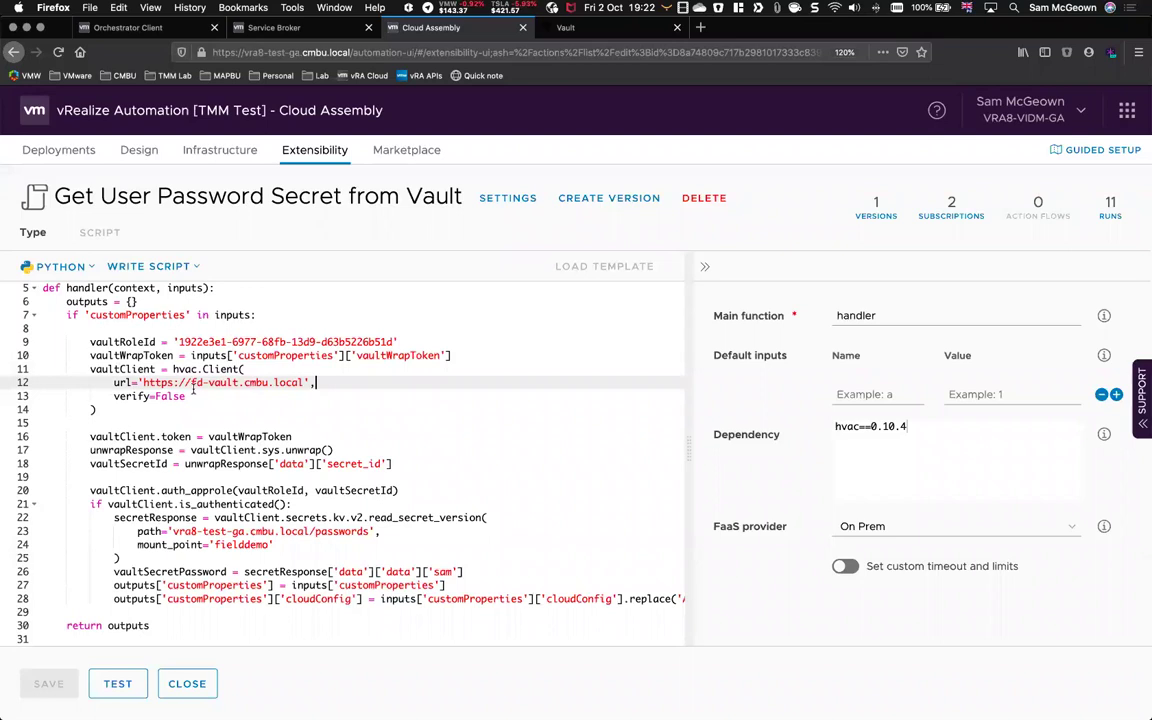
pyautogui.doubleClick(170, 397)
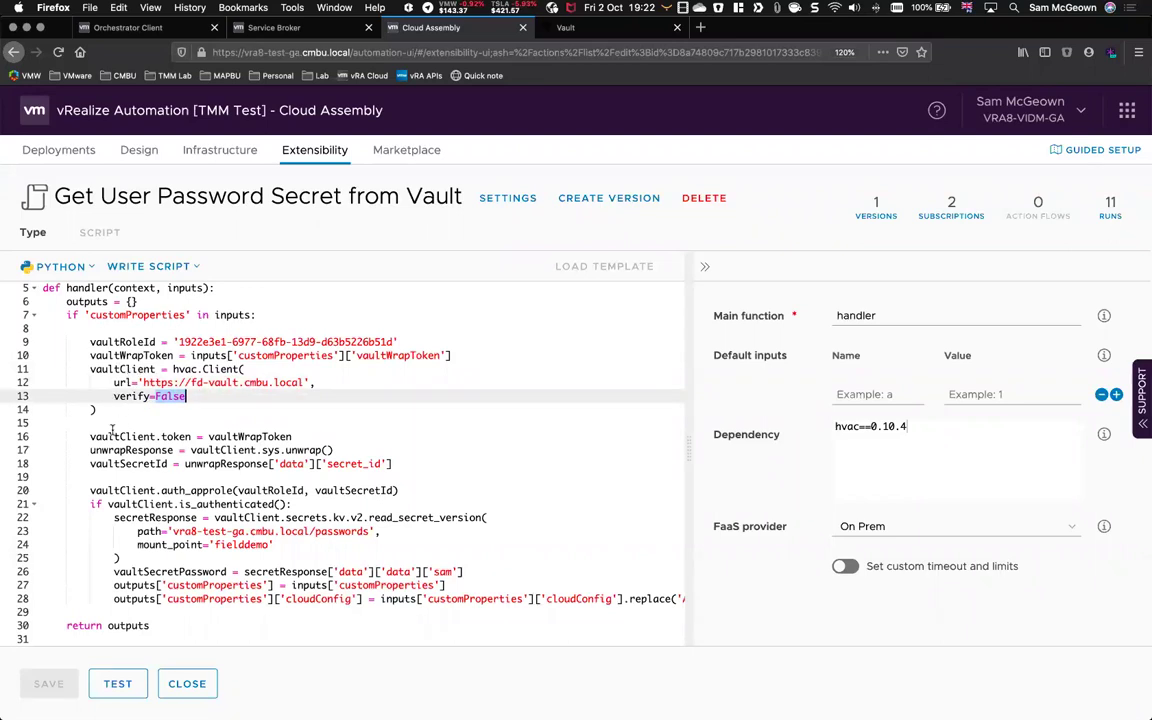
pyautogui.doubleClick(230, 436)
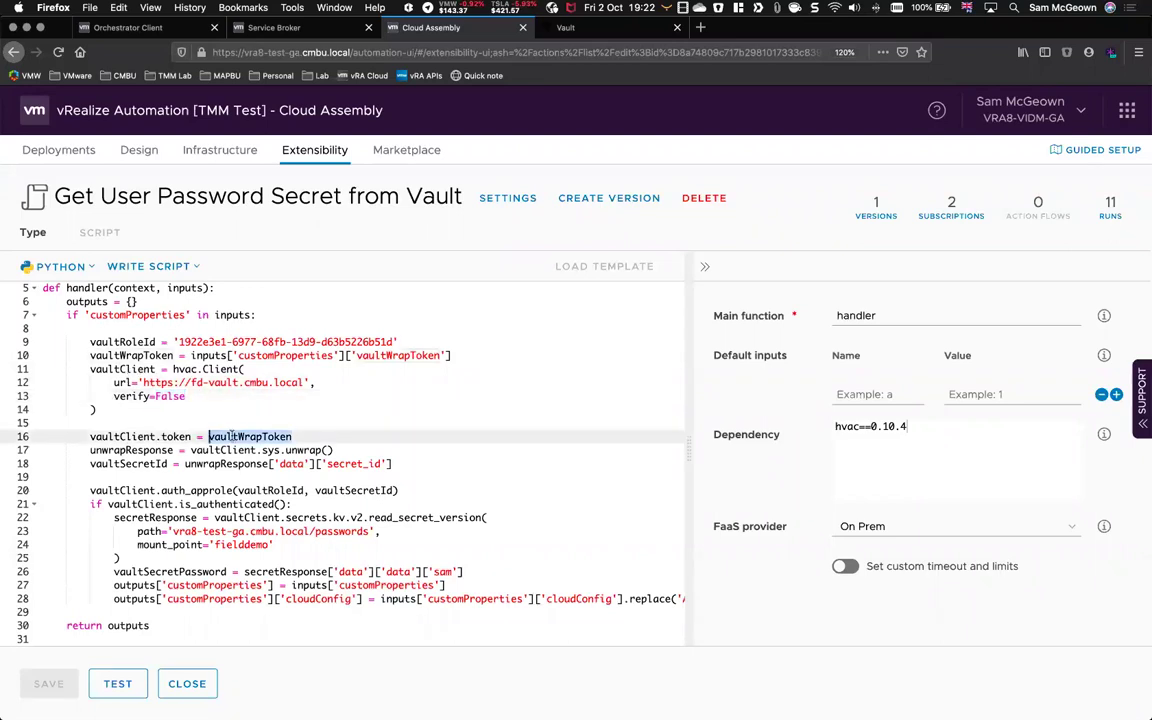